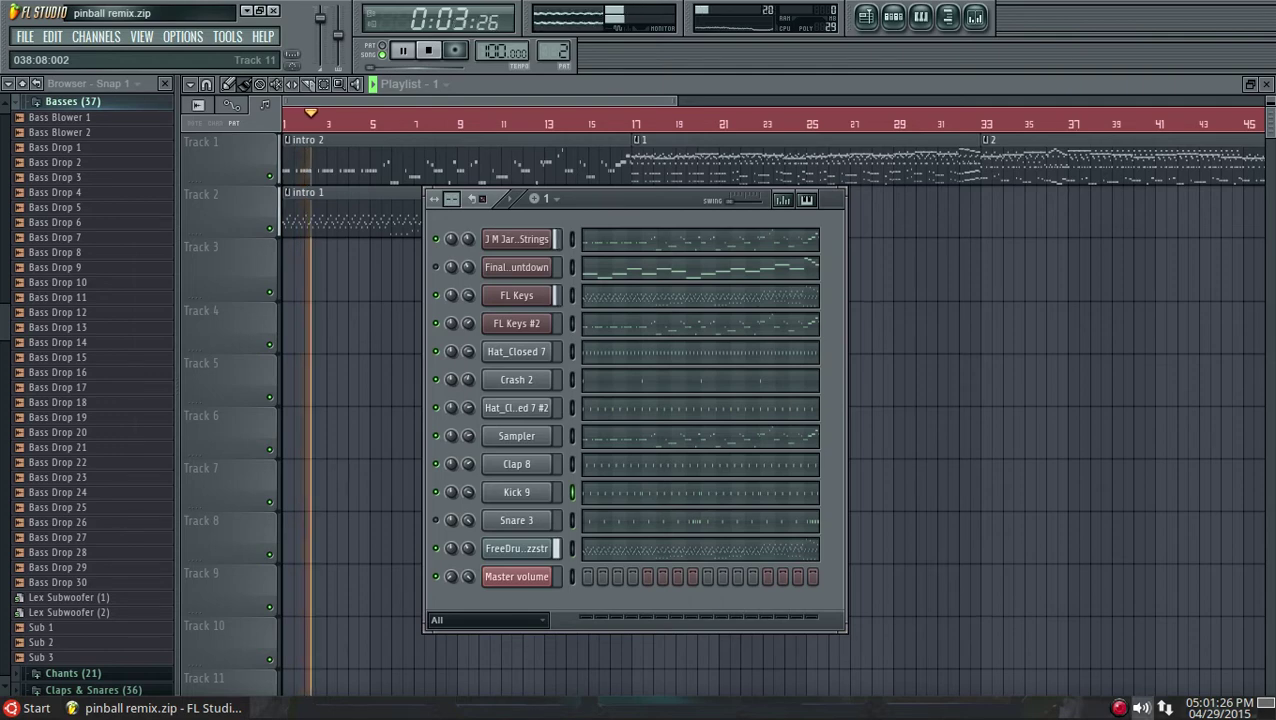
# - Adjust the system volume while the song plays
pyautogui.scroll(2, 1141, 707)
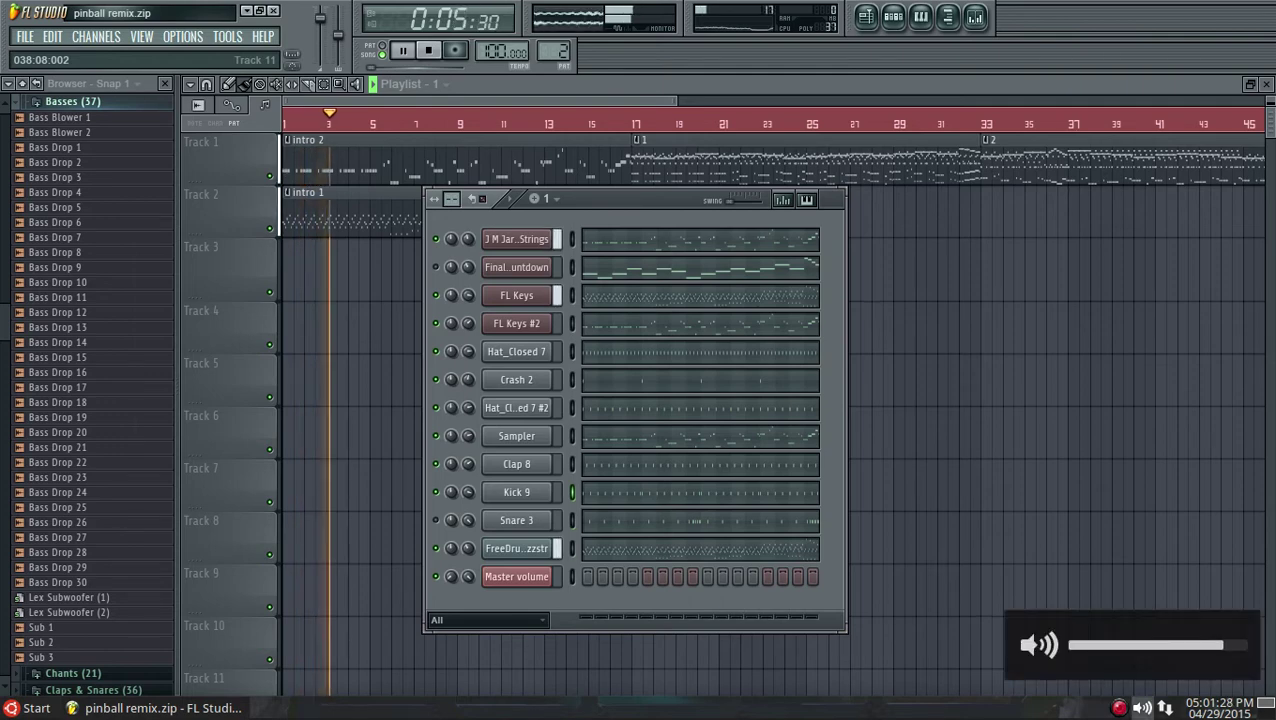
pyautogui.scroll(-2, 1141, 707)
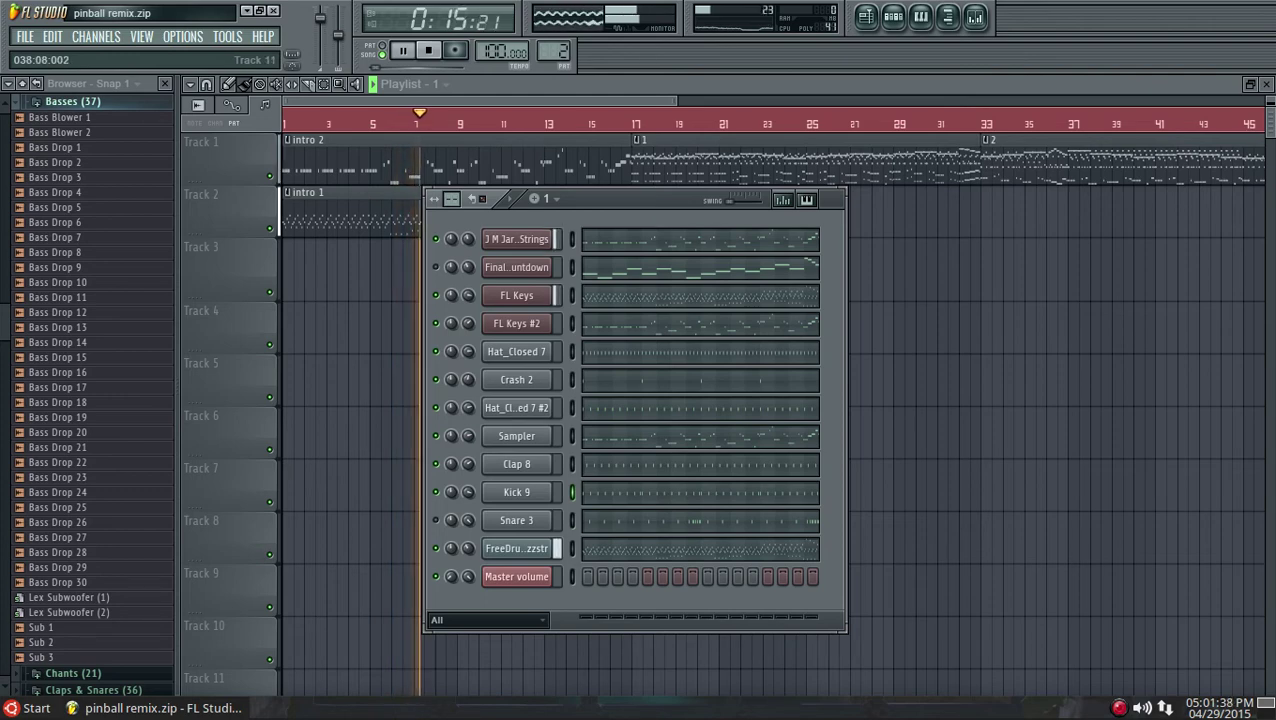
pyautogui.press('XF86AudioRaiseVolume')
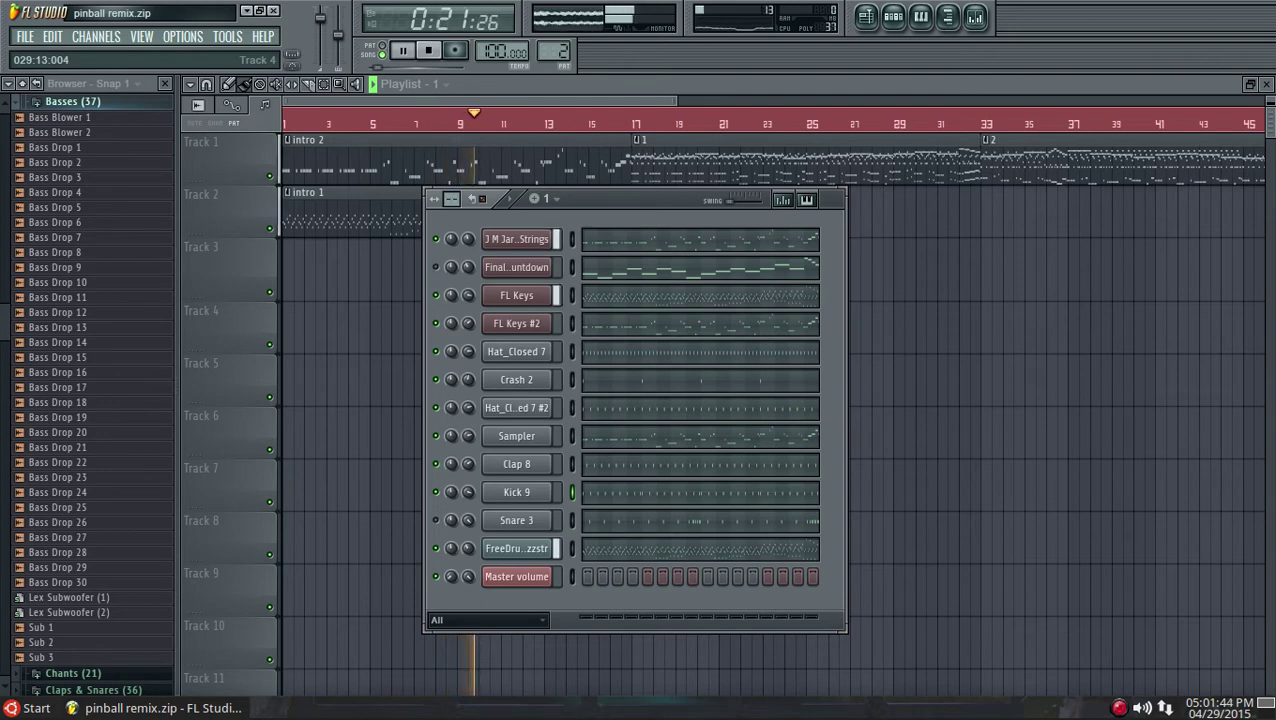
# - Collapse the Basses folder and its parent Lex Luger Kit folder in the sample browser
pyautogui.click(62, 101)
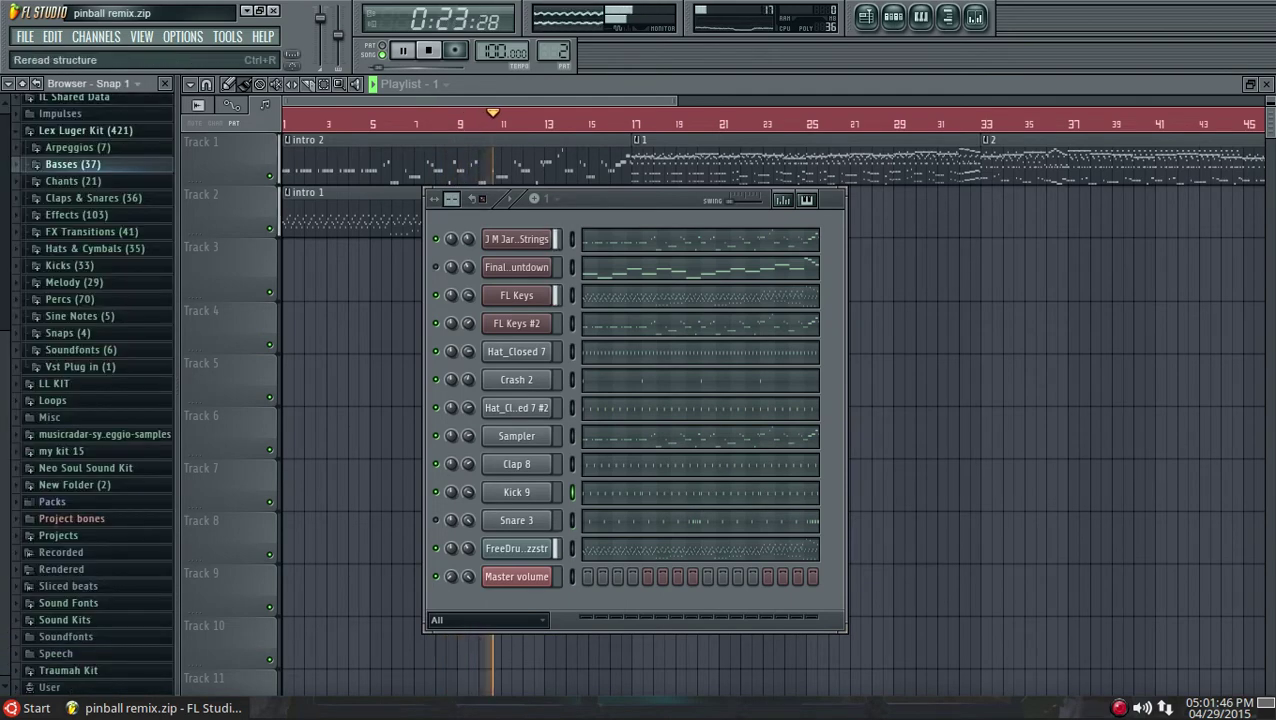
pyautogui.hotkey('ctrl', 'Up')
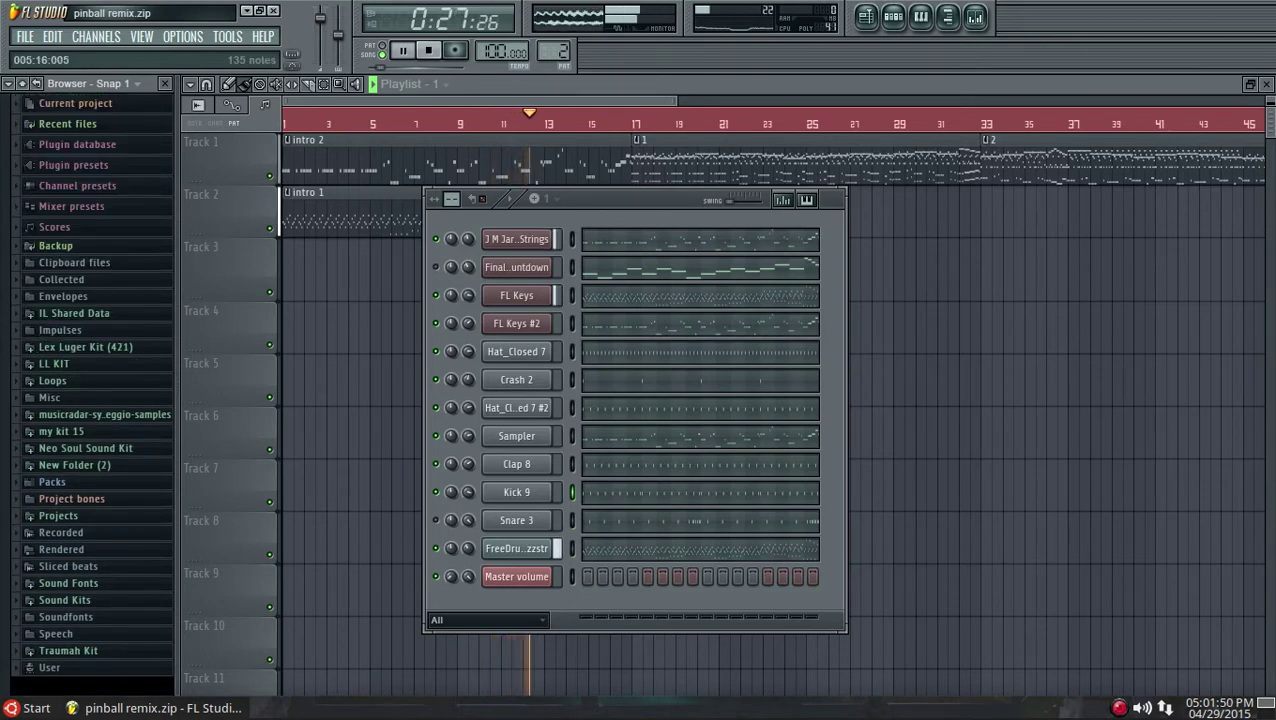
# - Show the mixer and hide the channel rack to reveal the playlist's intro patterns
pyautogui.click(975, 16)
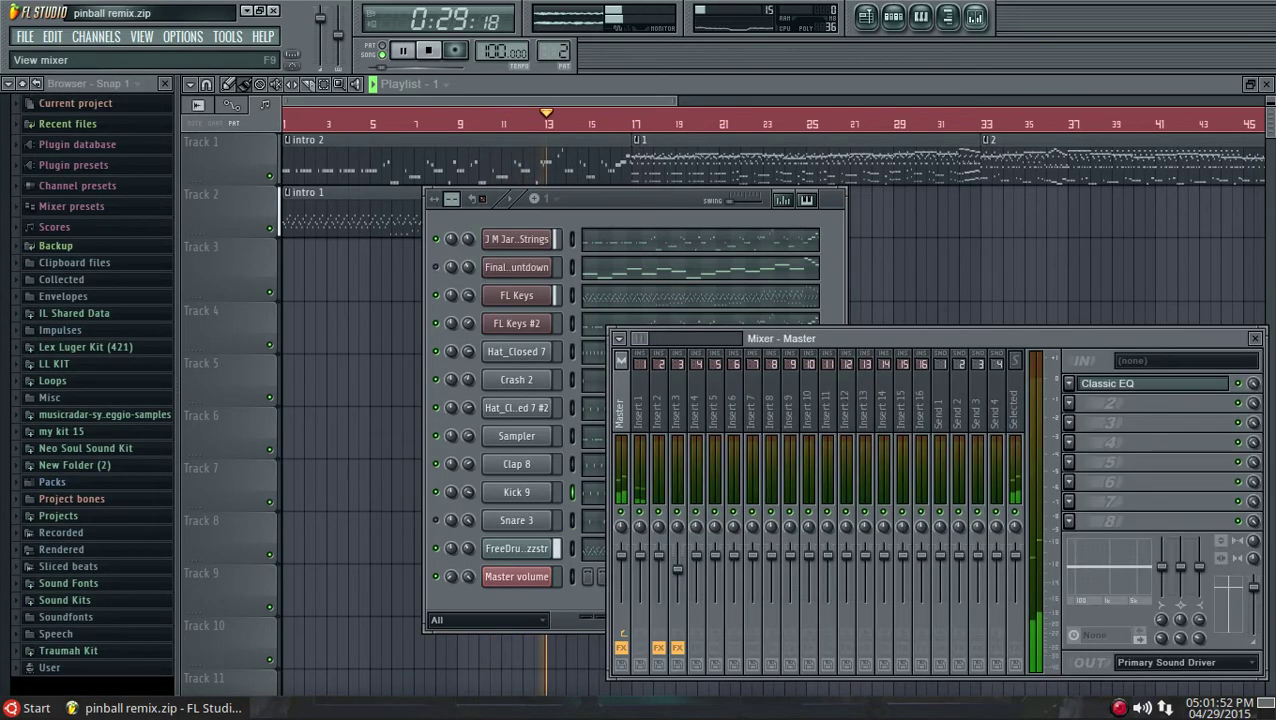
pyautogui.click(893, 16)
pyautogui.click(893, 16)
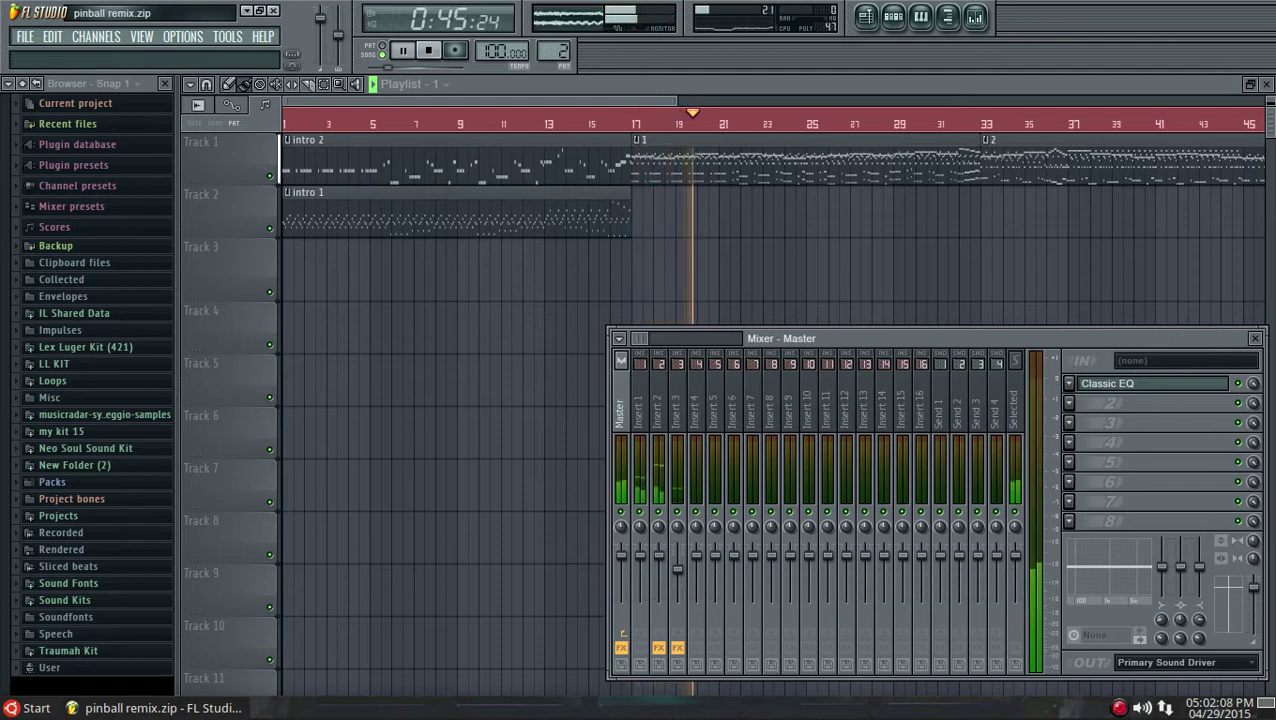
# - Export the project as a zipped loop package named pinball remix.zip in FL SUDIO BEATS, replacing the existing file
pyautogui.click(25, 36)
pyautogui.moveTo(42, 206)
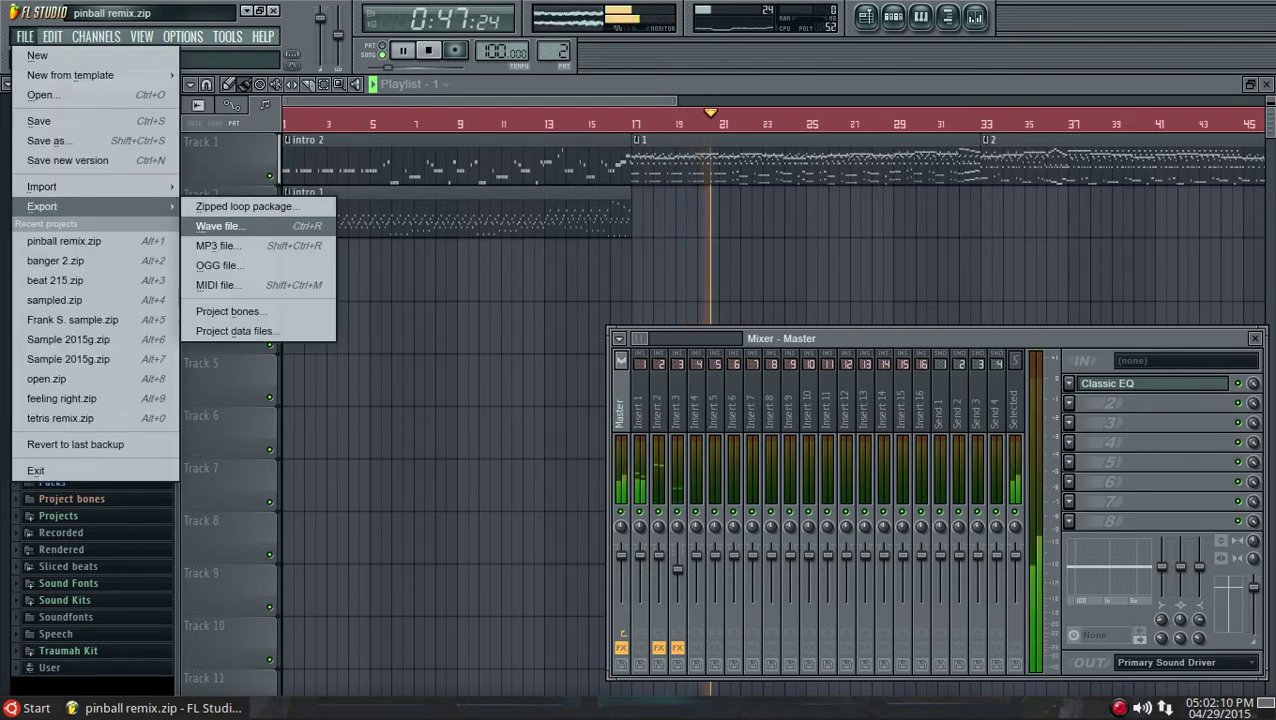
pyautogui.click(244, 206)
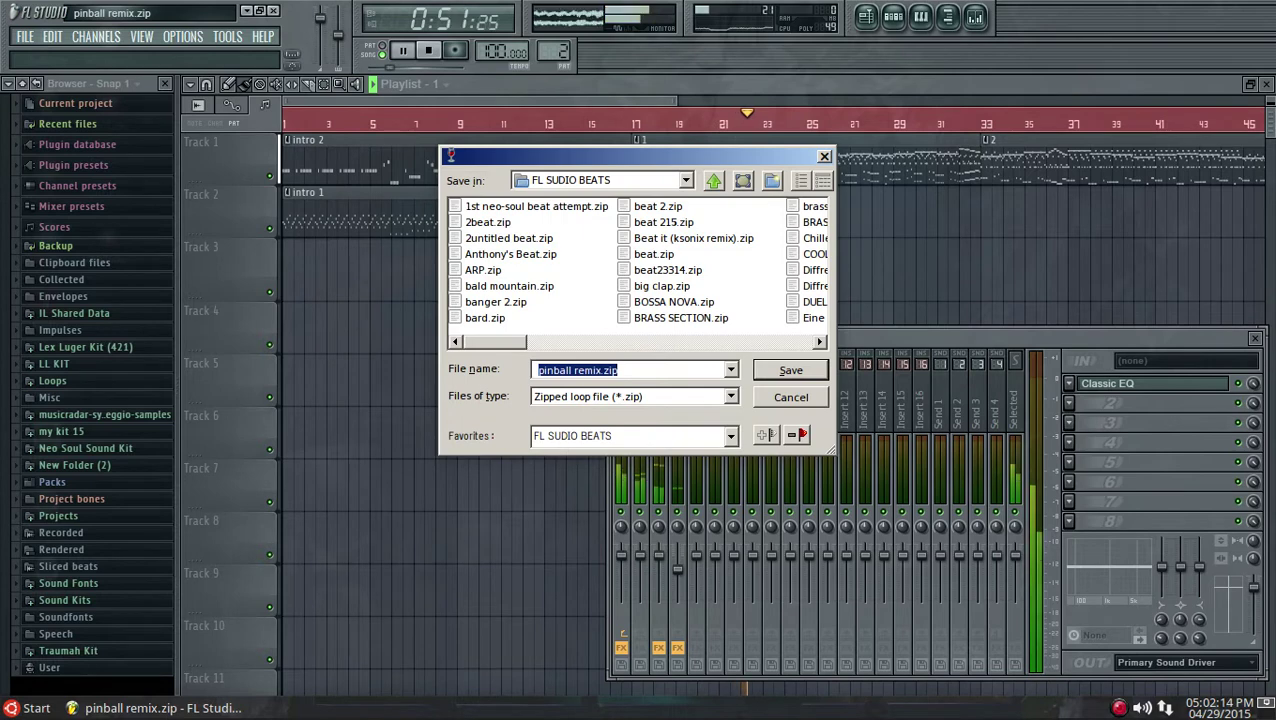
pyautogui.press('Return')
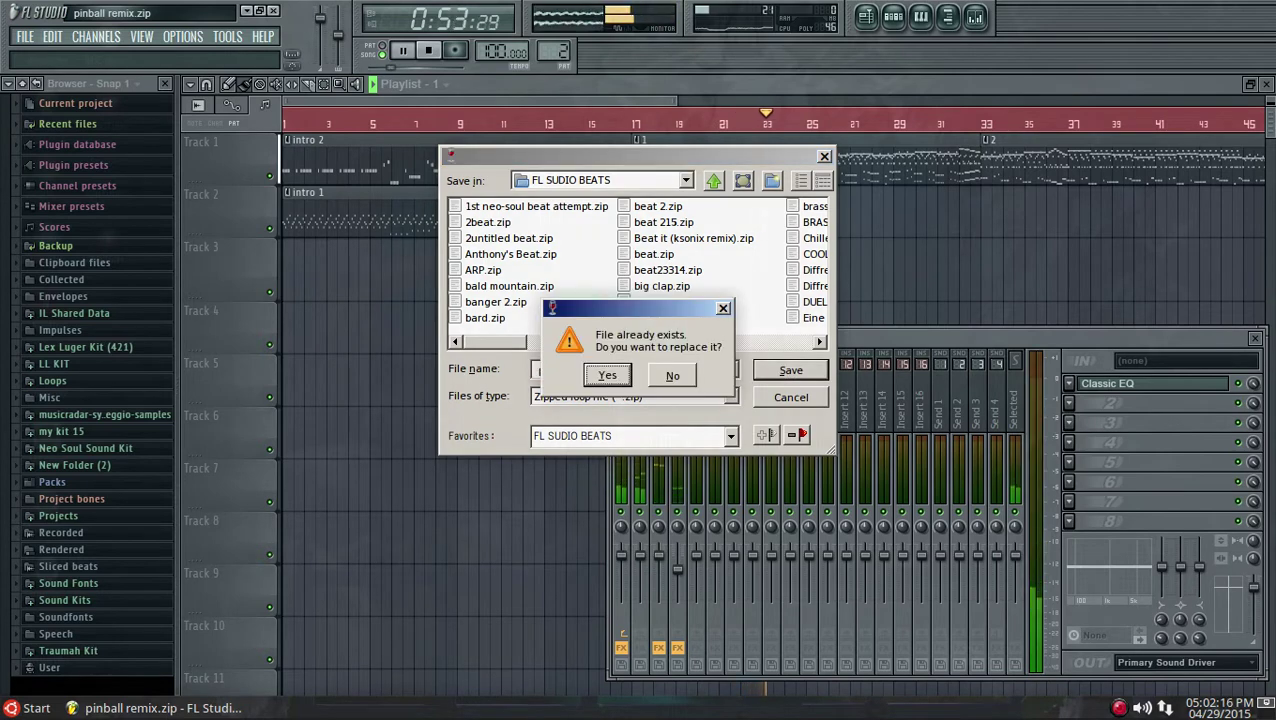
pyautogui.press('Return')
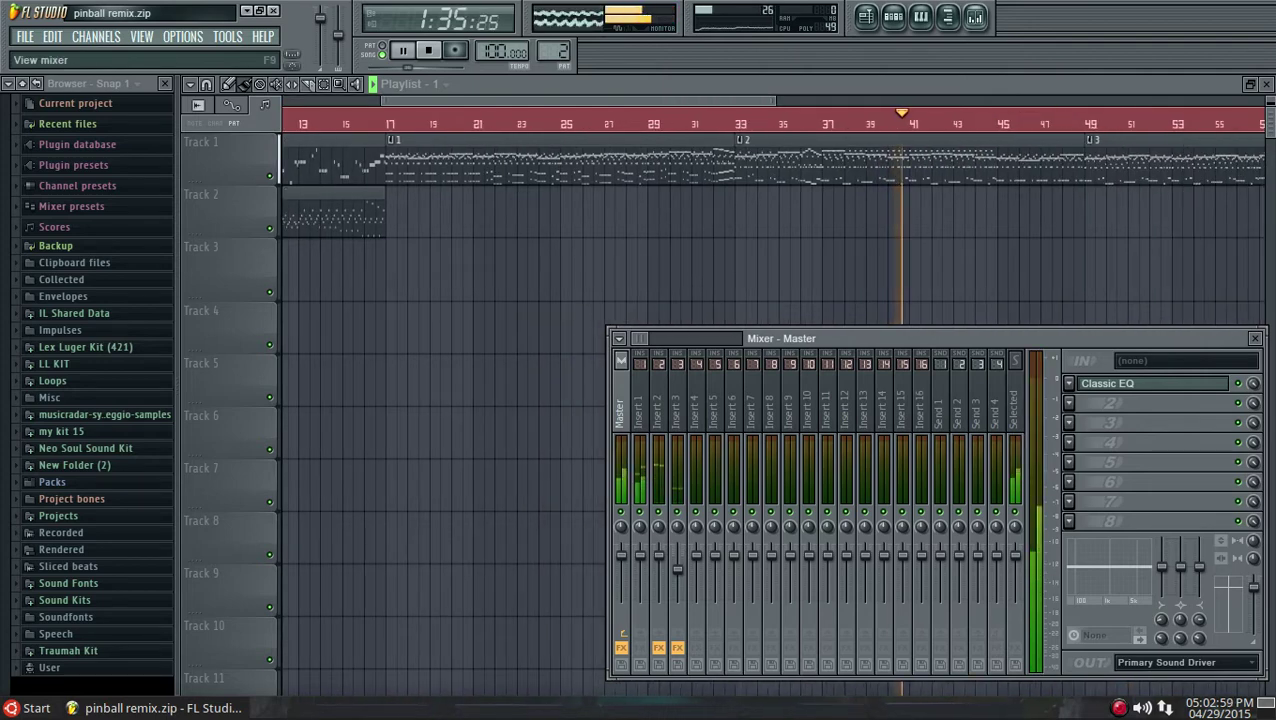
# - Hide the mixer and lower the system volume while the song plays
pyautogui.press('F9')
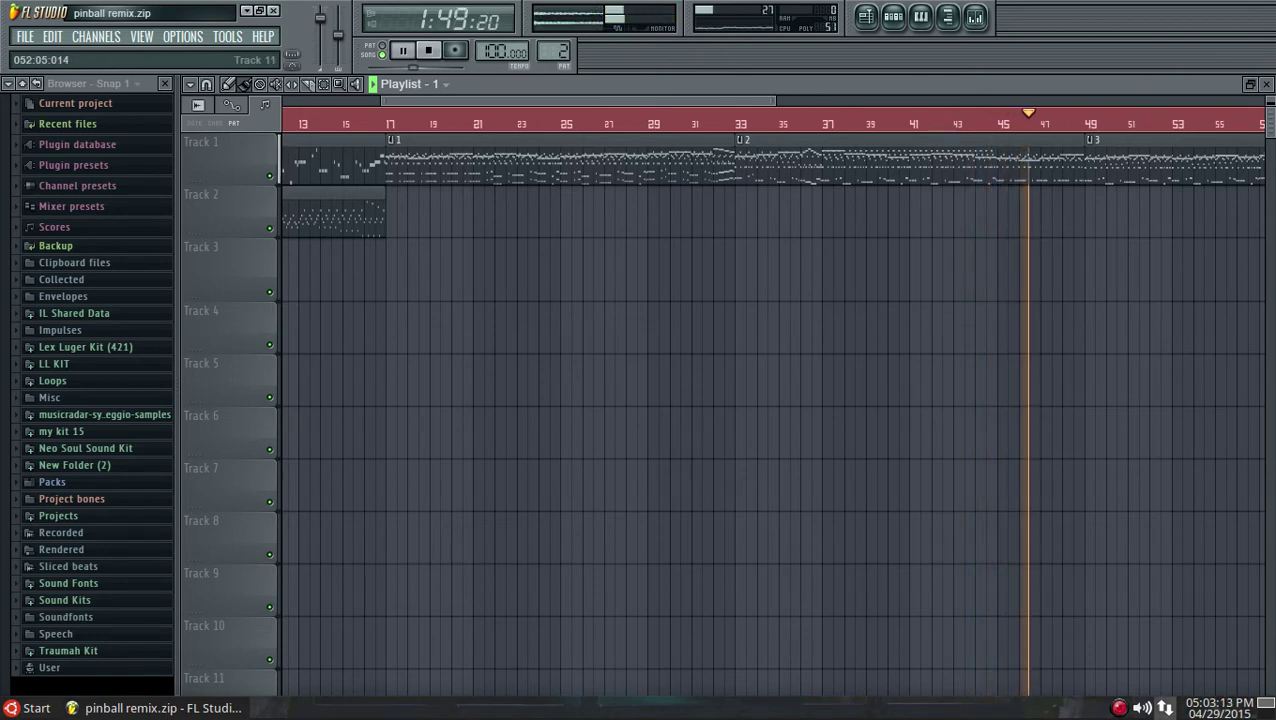
pyautogui.press('XF86AudioRaiseVolume')
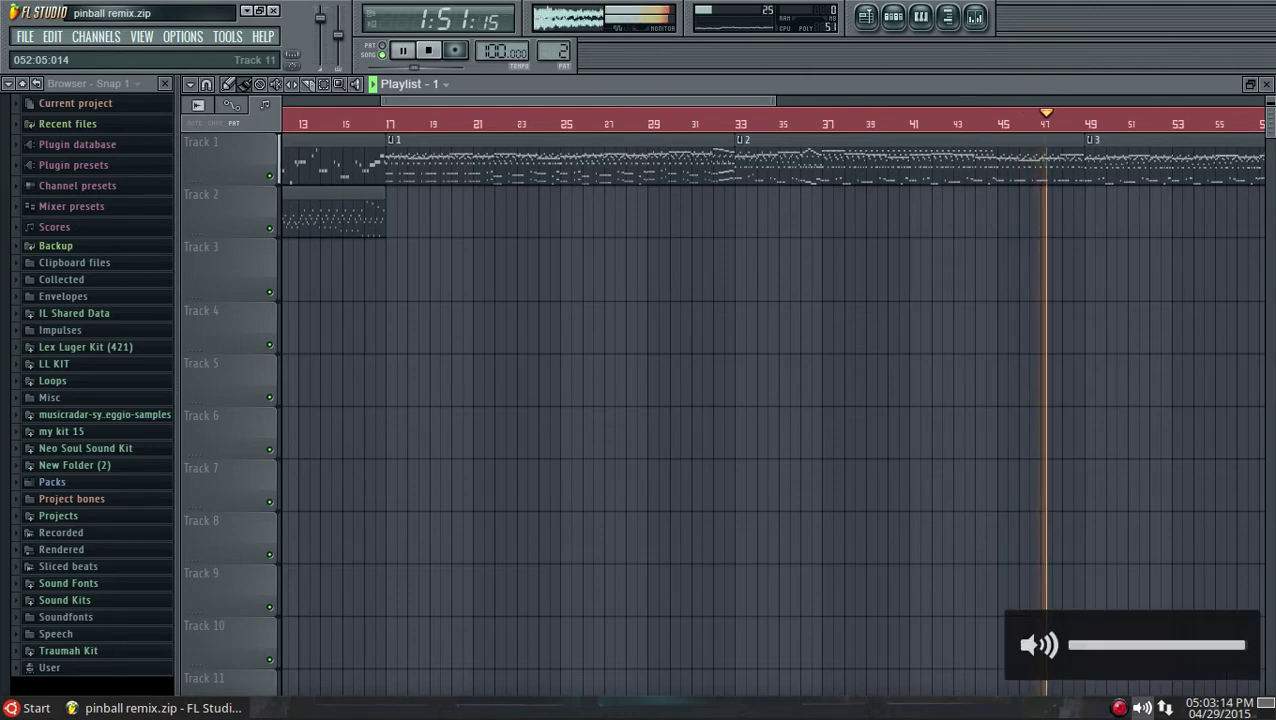
pyautogui.press('XF86AudioLowerVolume')
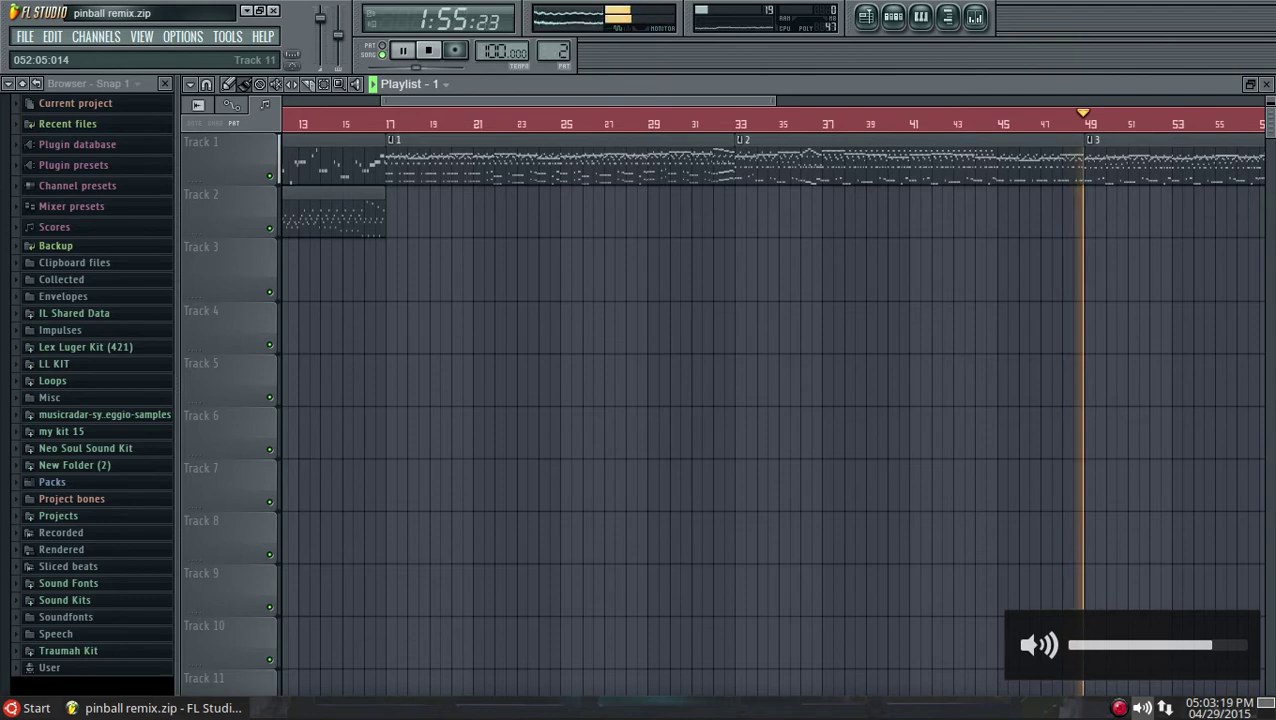
pyautogui.press('XF86AudioLowerVolume')
pyautogui.press('XF86AudioLowerVolume')
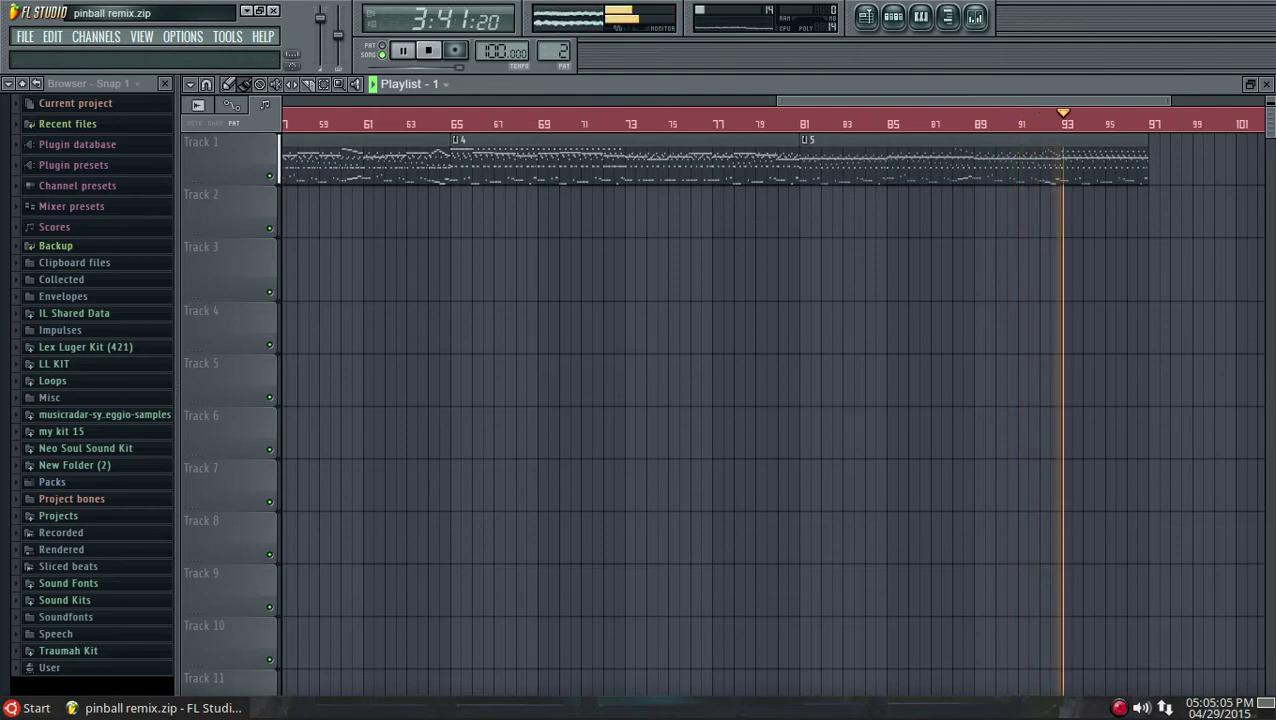
# - Look briefly at the channel rack, hide it again and stop the song at its end
pyautogui.press('F6')
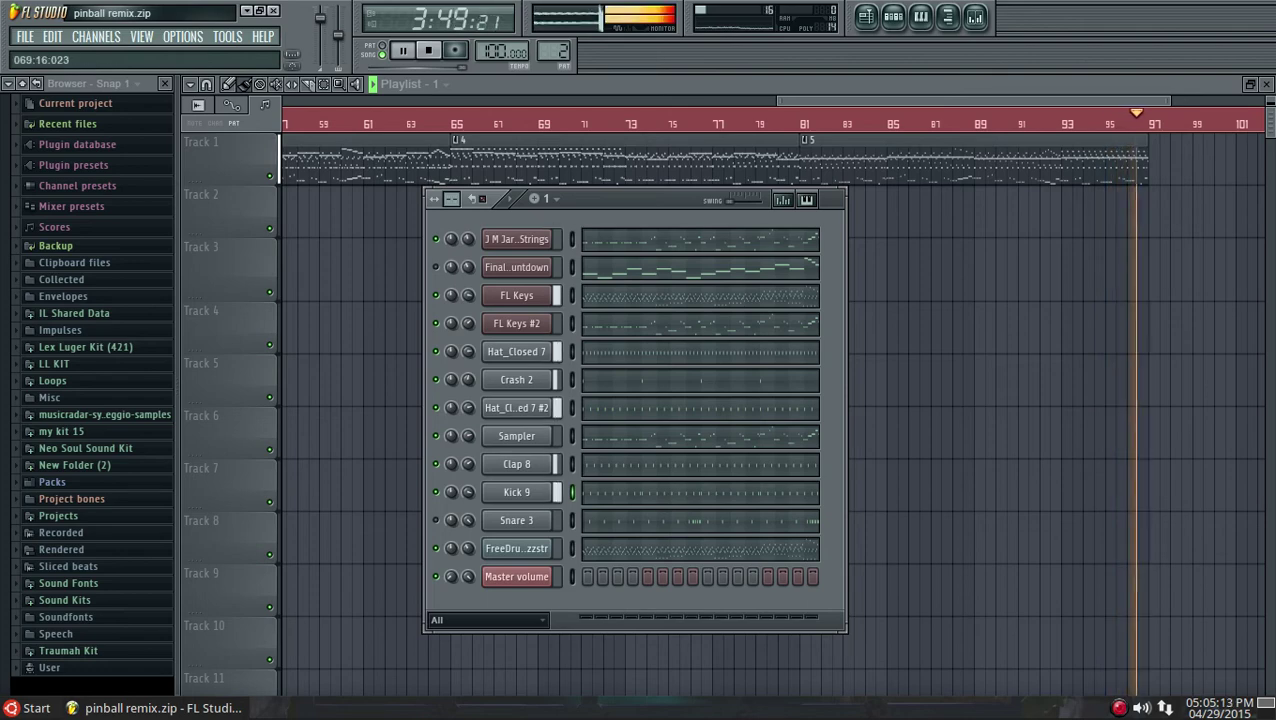
pyautogui.press('F6')
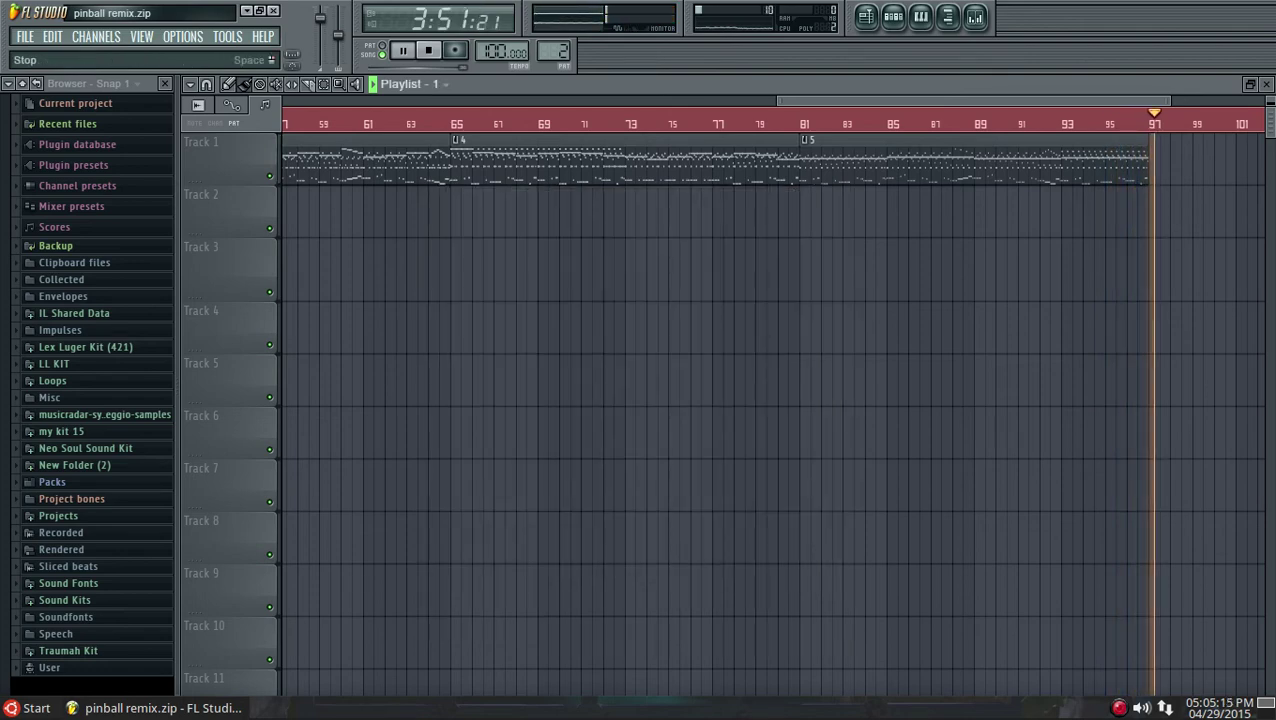
pyautogui.press('space')
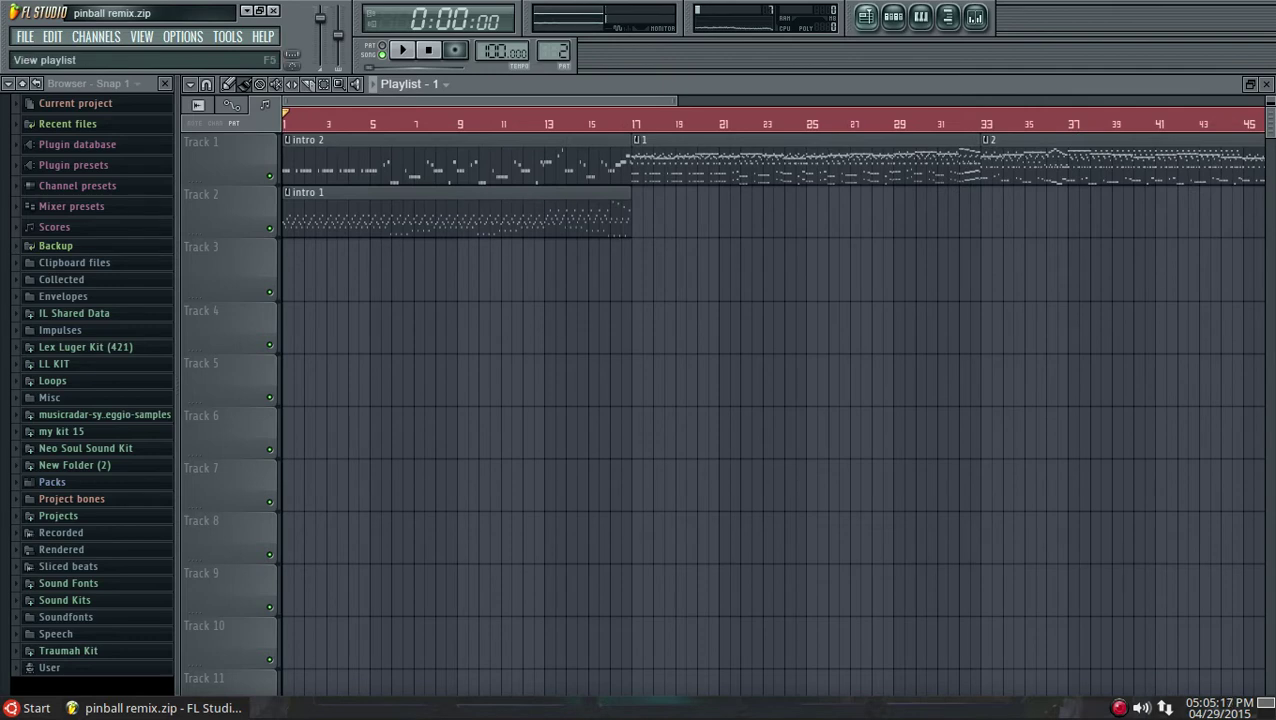
# - Solo the FL Keys channel in the channel rack and play it in pattern mode
pyautogui.click(890, 17)
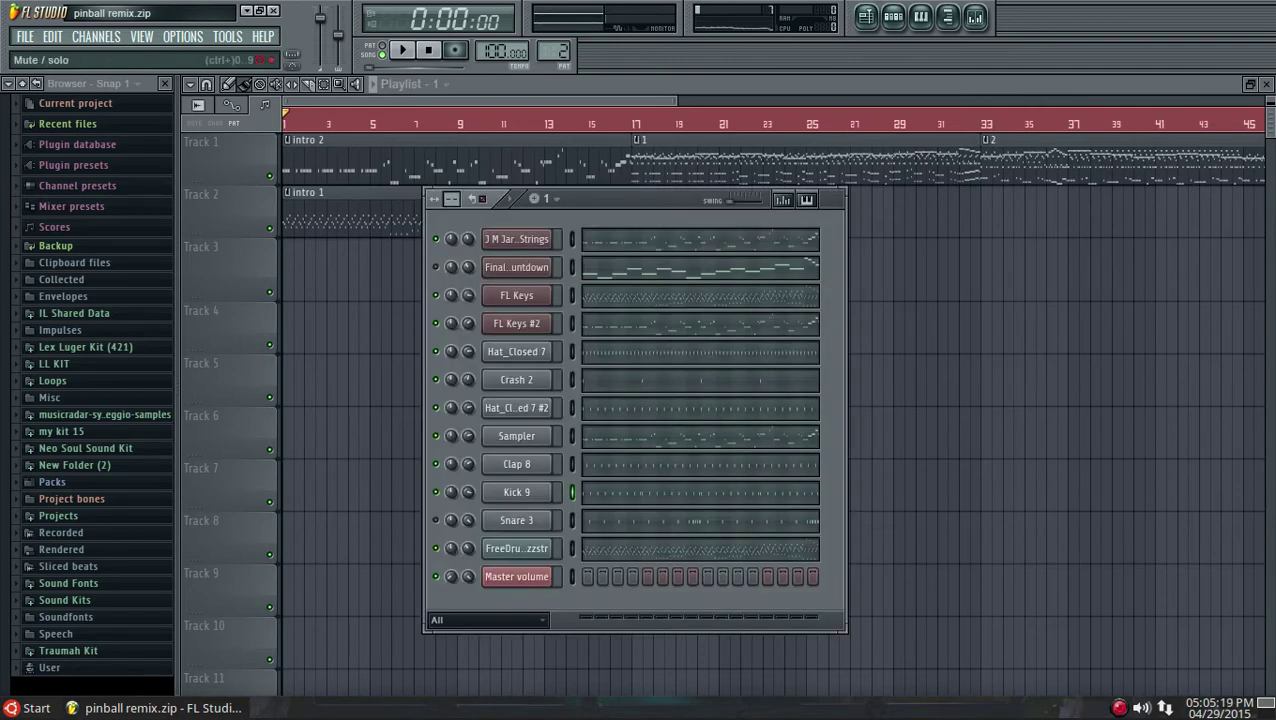
pyautogui.click(435, 295)
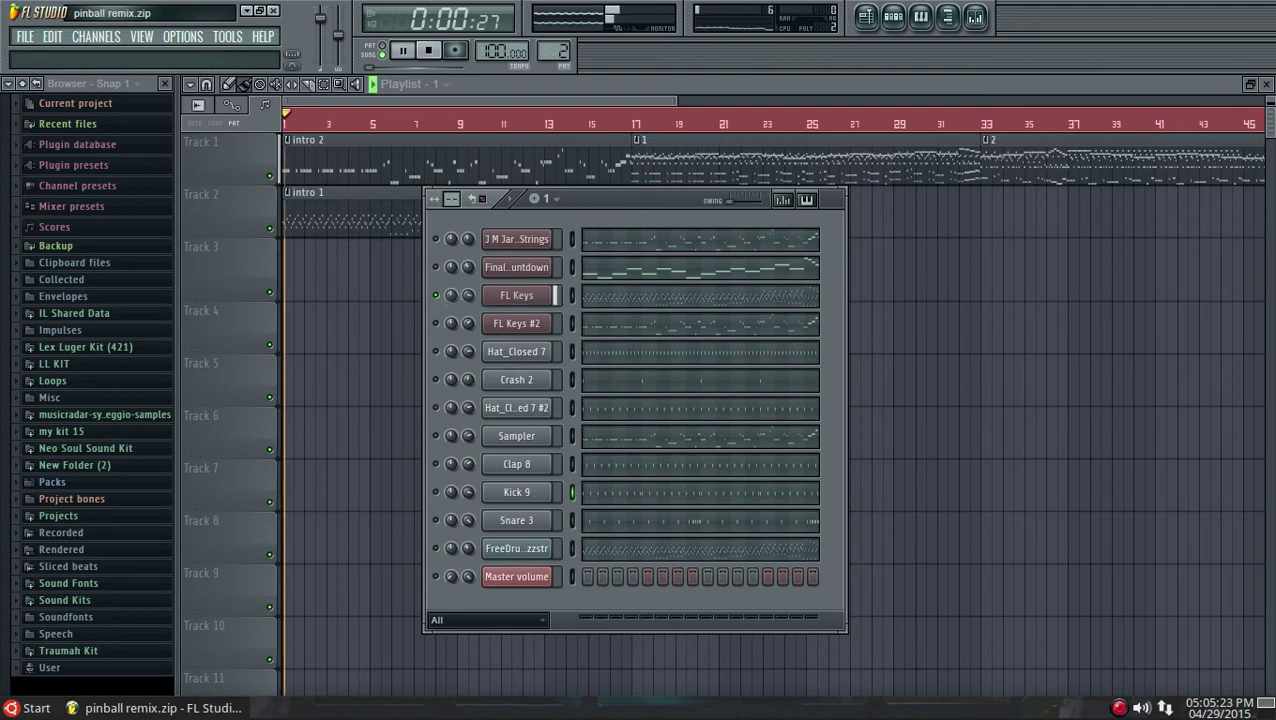
pyautogui.click(372, 47)
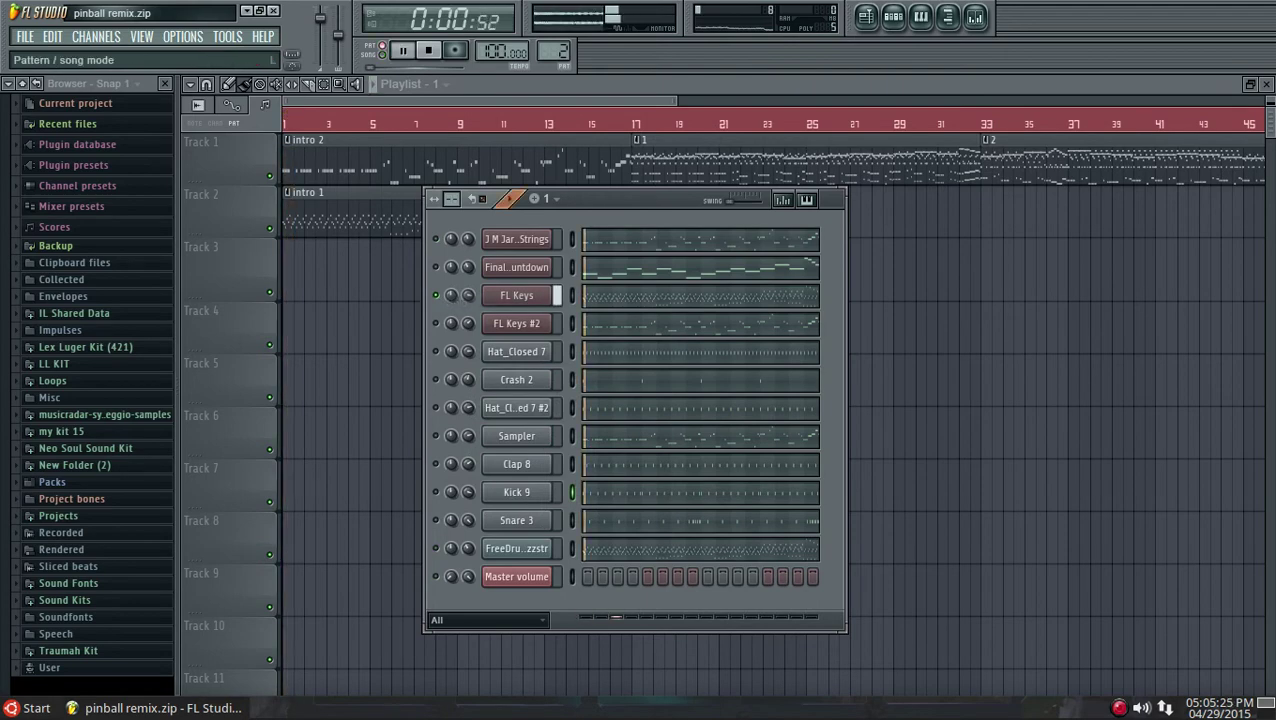
# - Open the FL Keys piano roll, turn off auto scrolling and zoom out to show several bars of notes
pyautogui.press('F7')
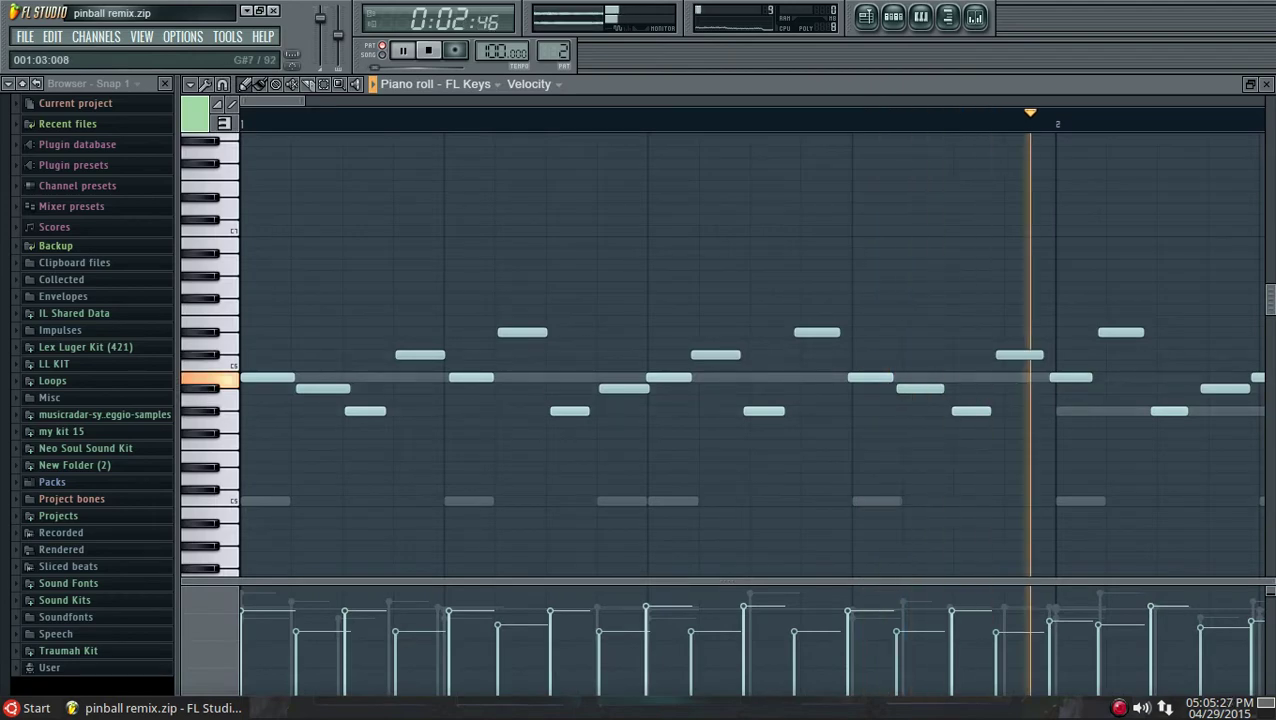
pyautogui.click(183, 36)
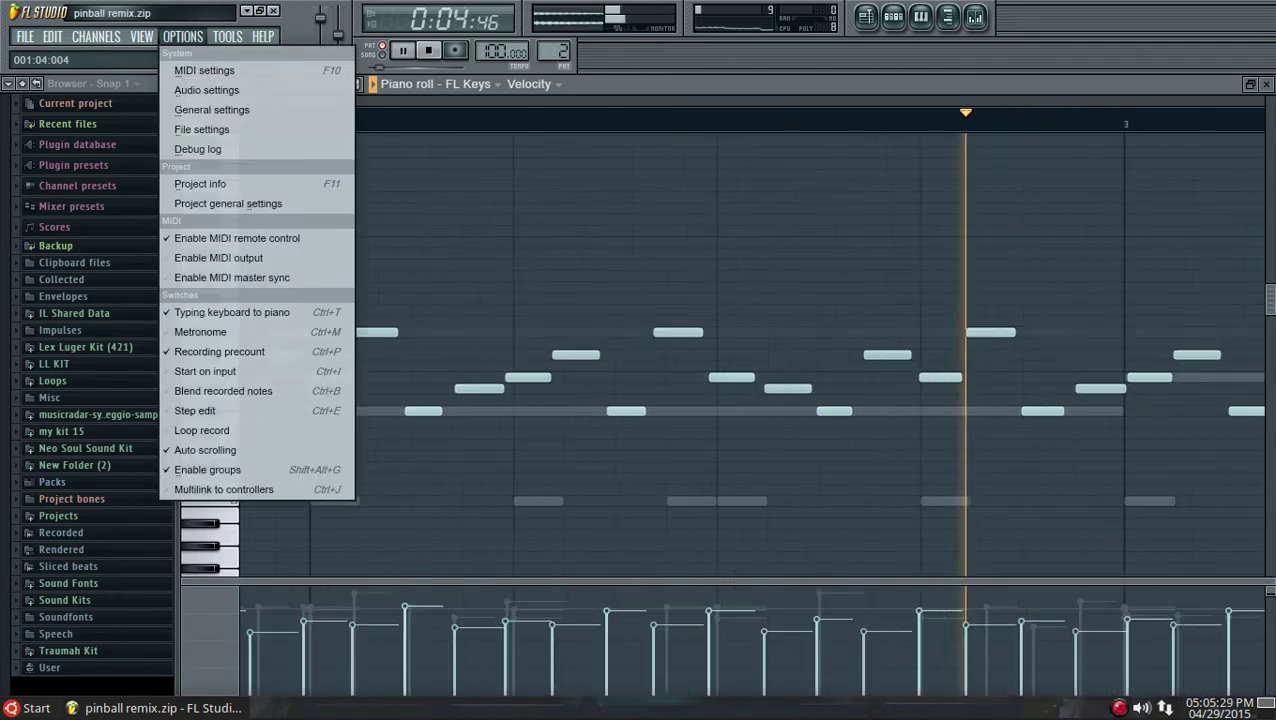
pyautogui.click(230, 451)
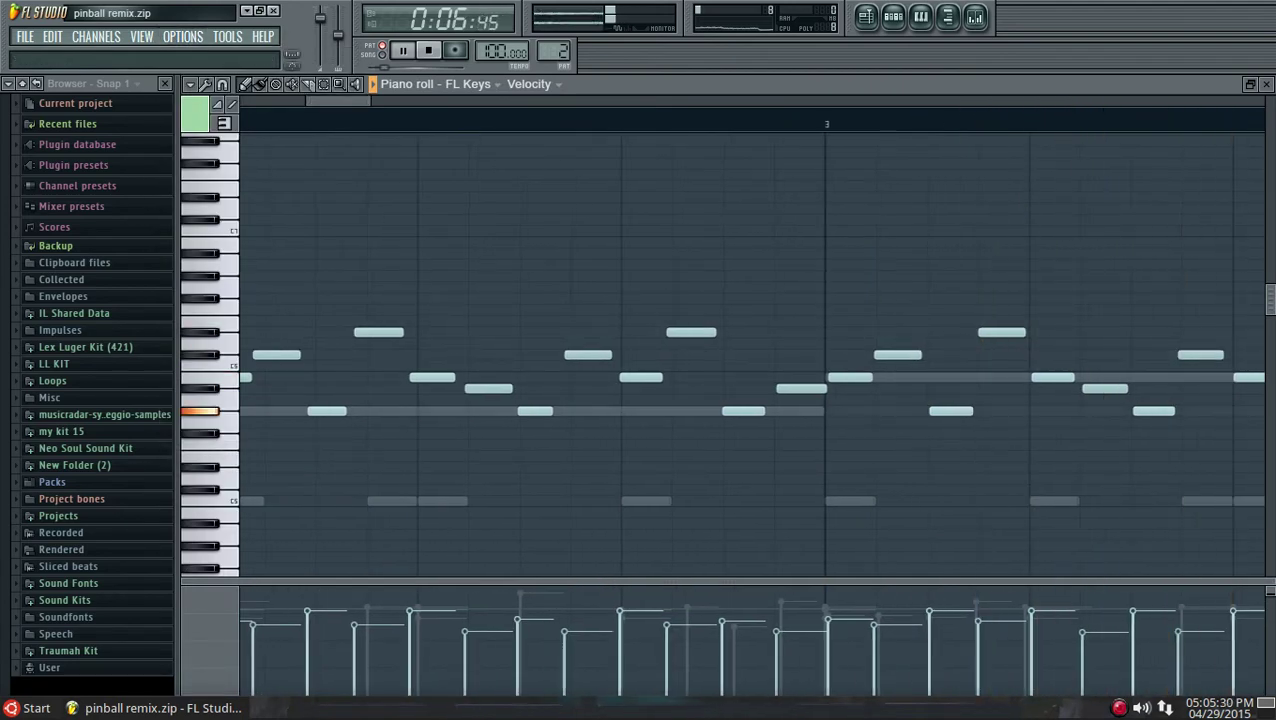
pyautogui.press('pagedown')
pyautogui.press('pagedown')
pyautogui.press('pagedown')
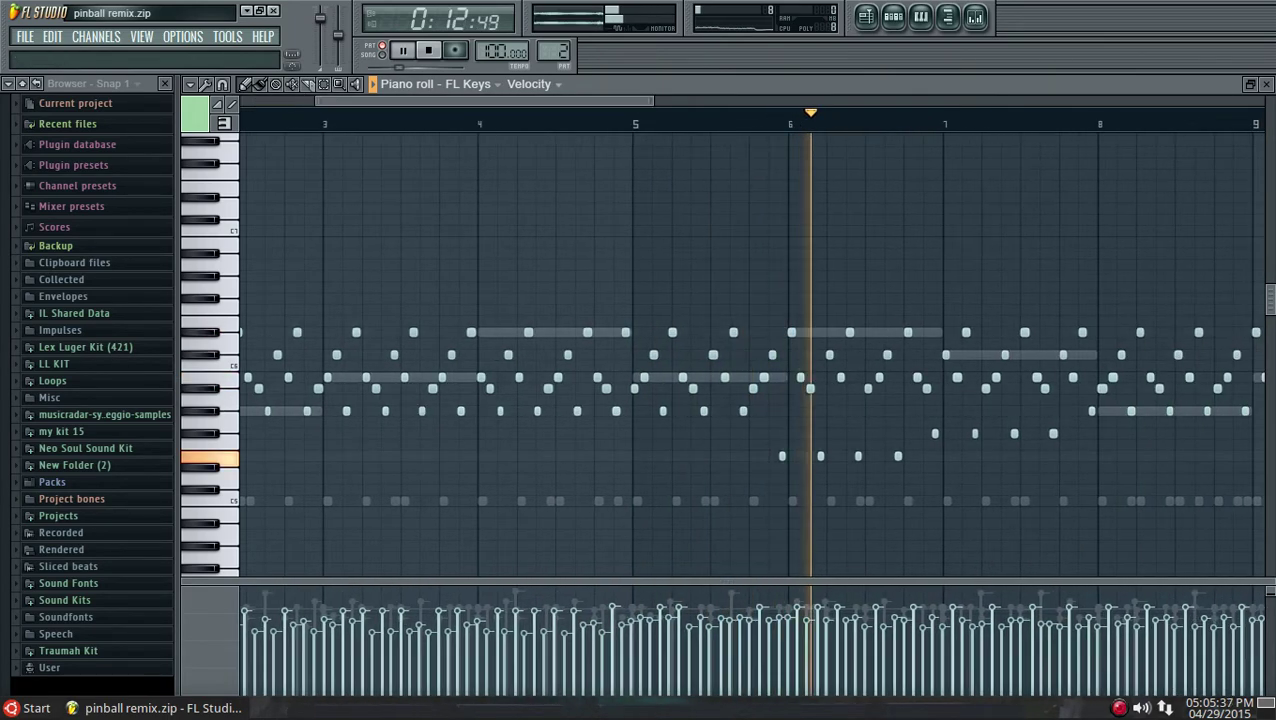
# - Set the project tempo to 80 BPM and play the FL Keys pattern from the beginning
pyautogui.click(428, 50)
pyautogui.rightClick(490, 52)
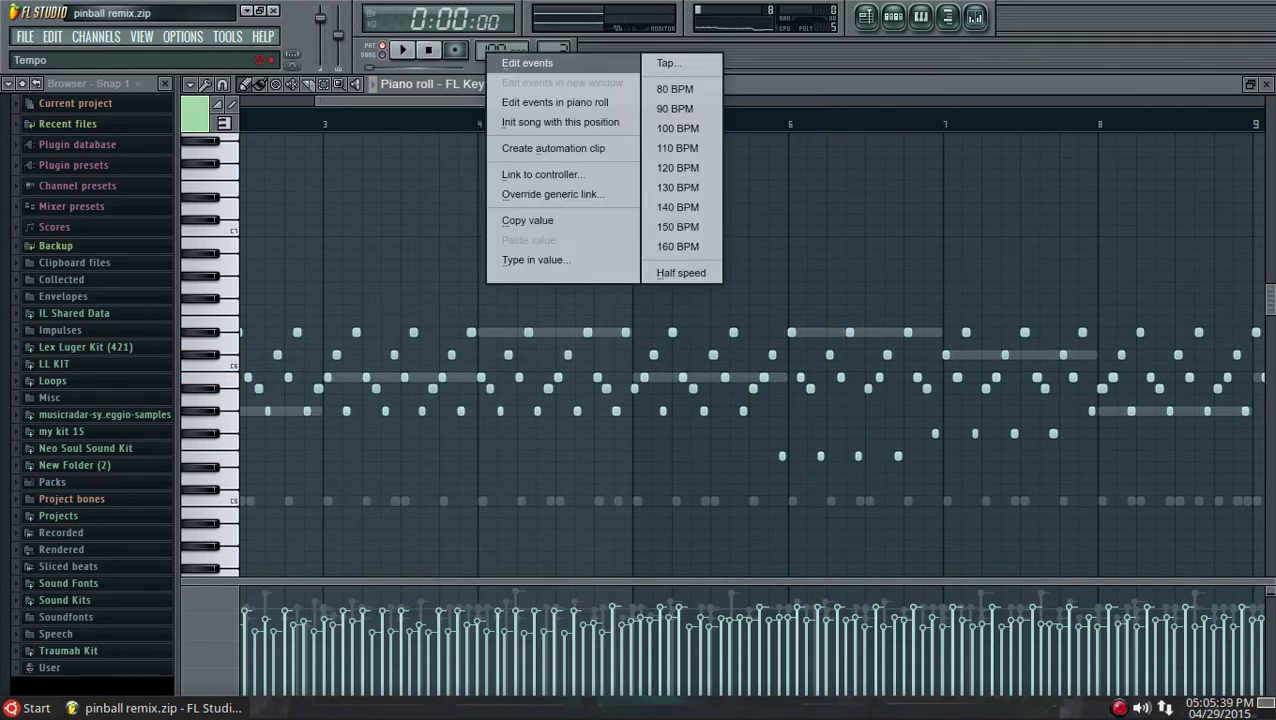
pyautogui.click(674, 89)
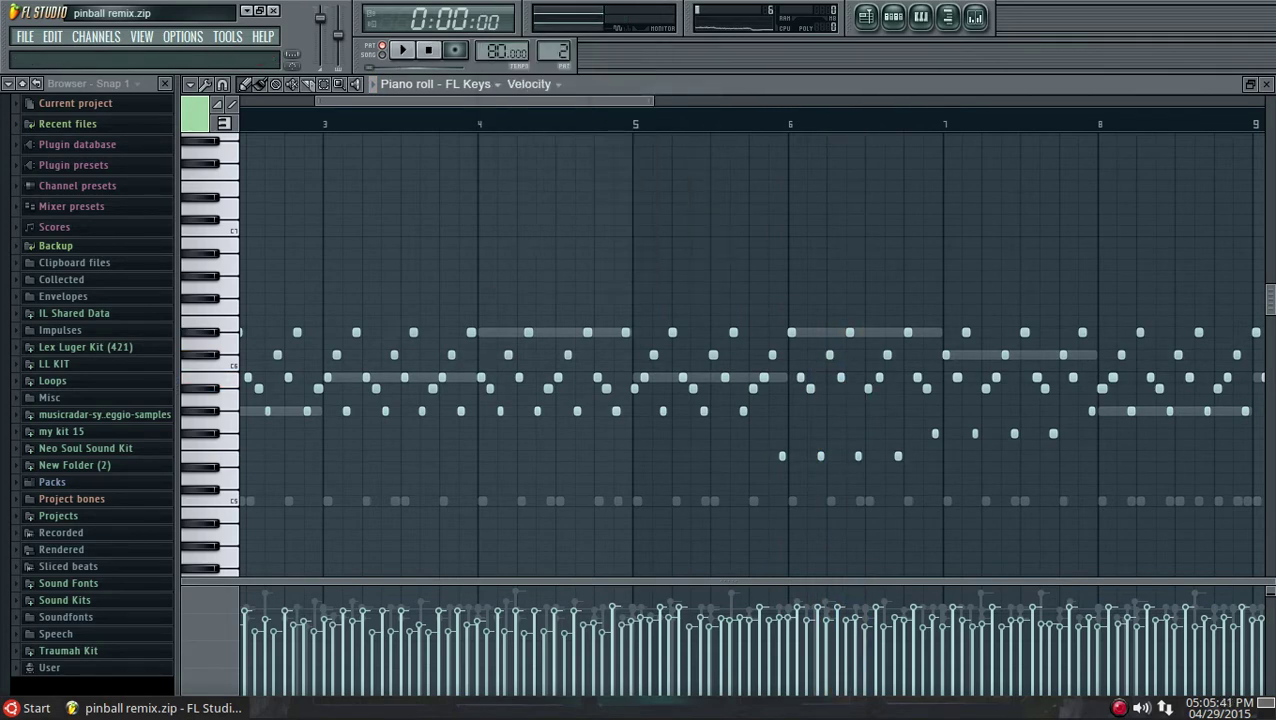
pyautogui.hscroll(-3, 750, 400)
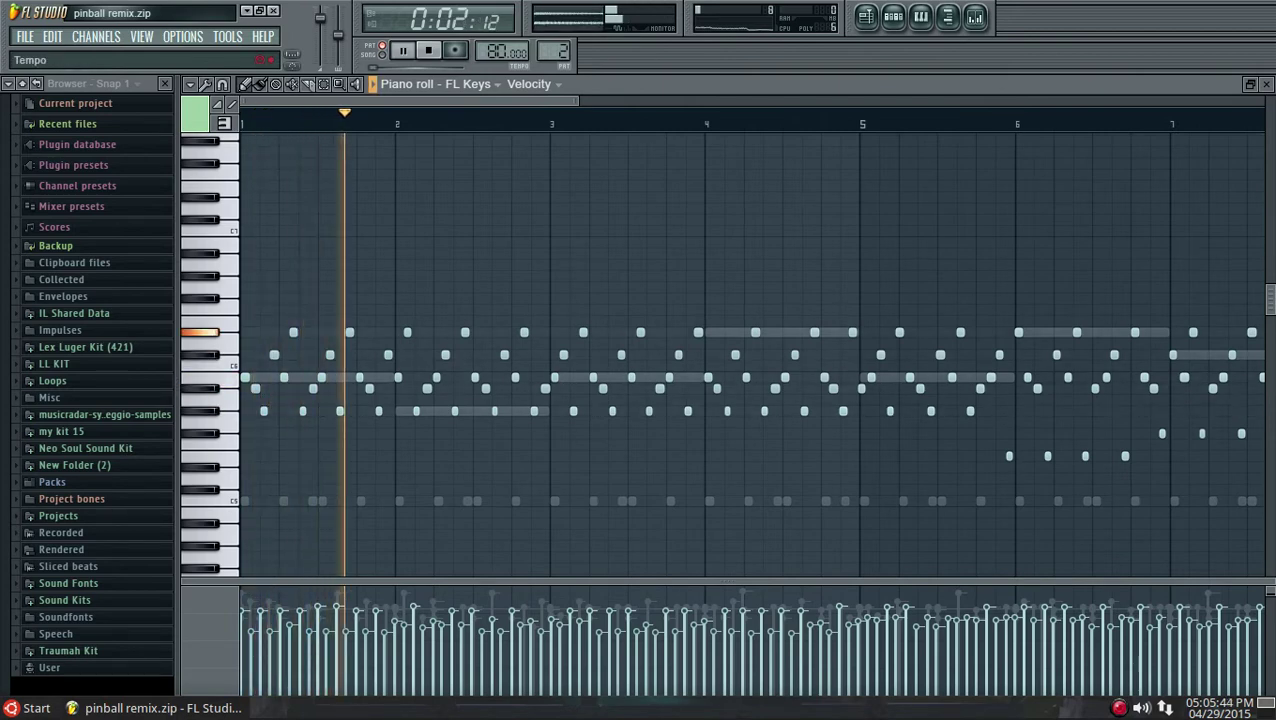
pyautogui.rightClick(484, 46)
pyautogui.click(680, 92)
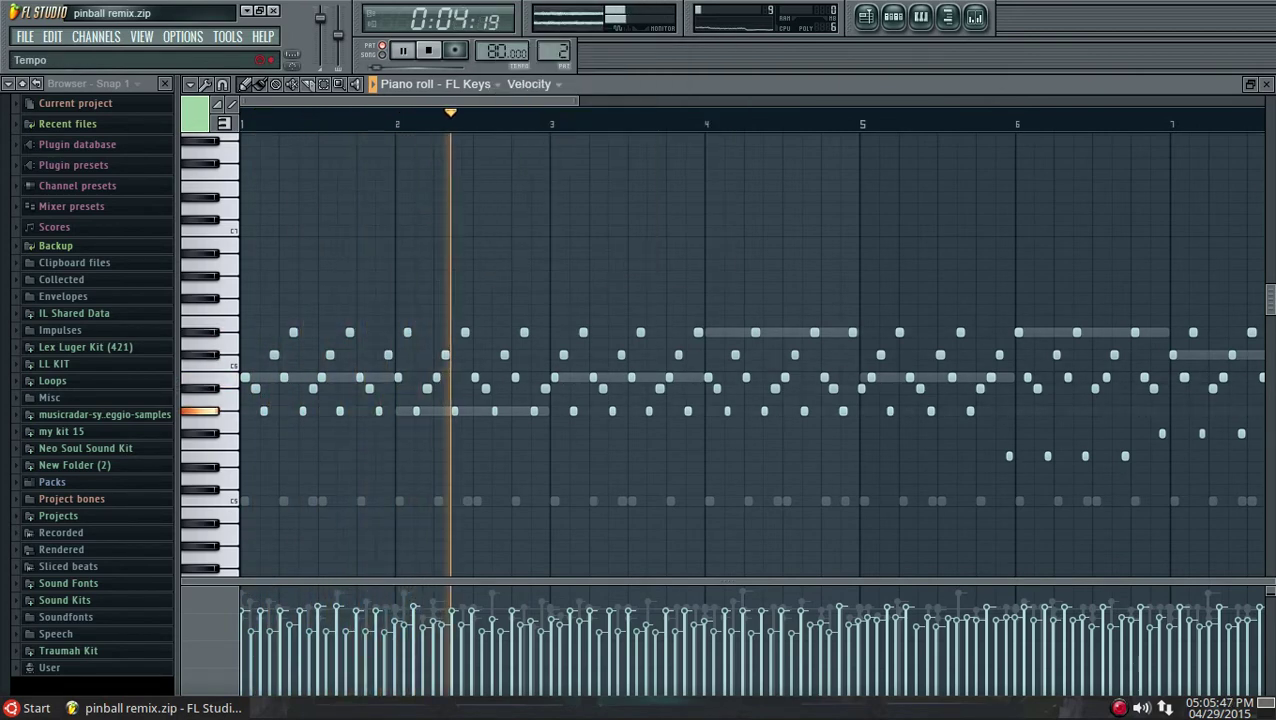
# - Slow the project tempo down to 50 BPM and restart playback of the FL Keys pattern
pyautogui.scroll(7, 507, 51)
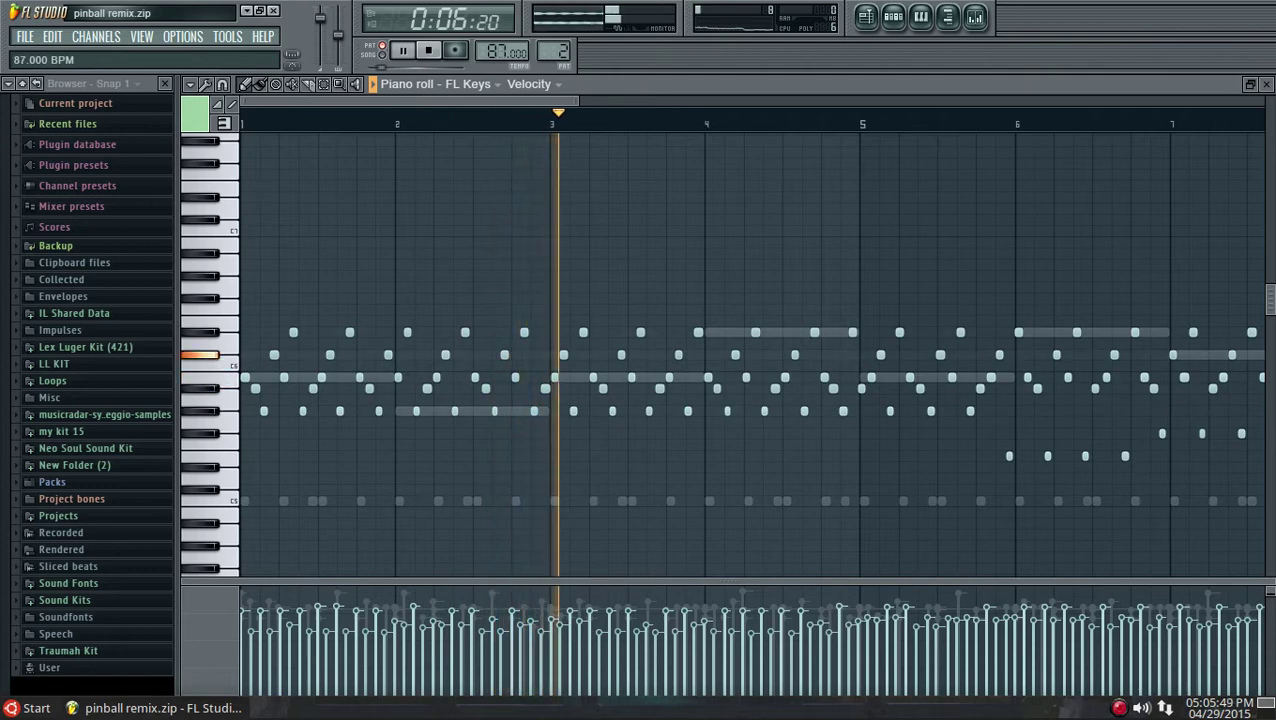
pyautogui.scroll(-18, 507, 51)
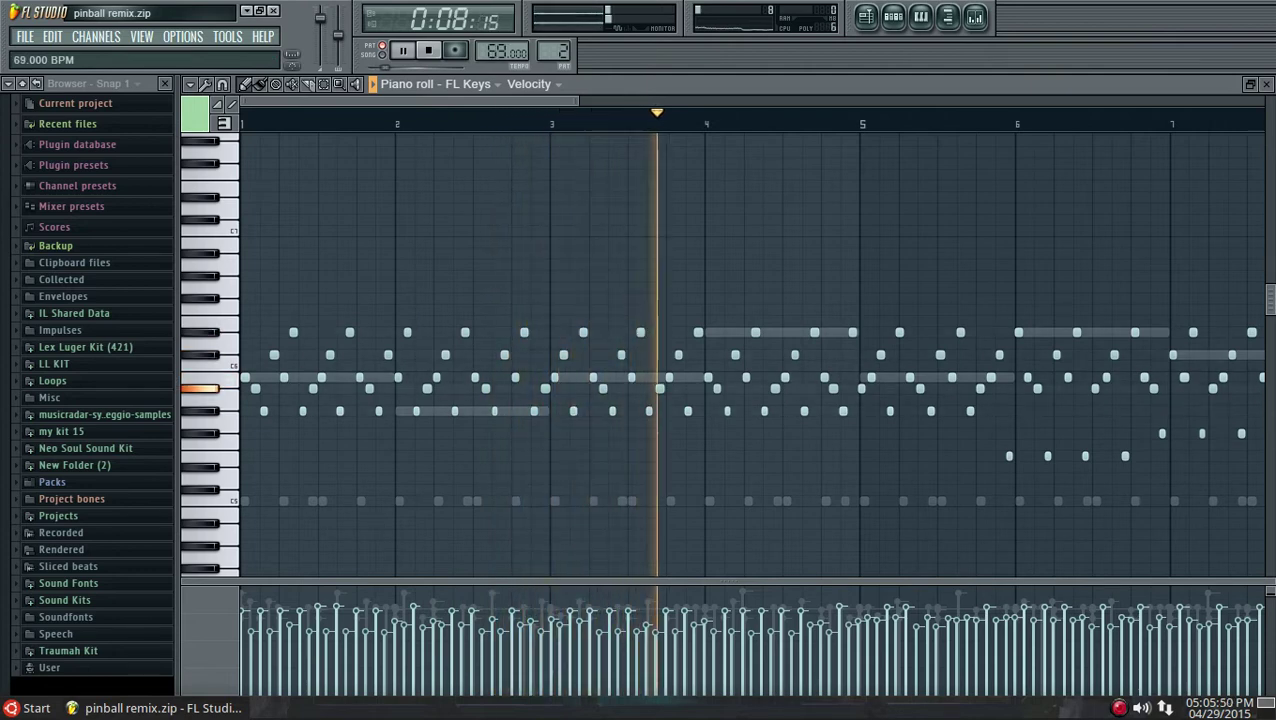
pyautogui.scroll(-12, 507, 51)
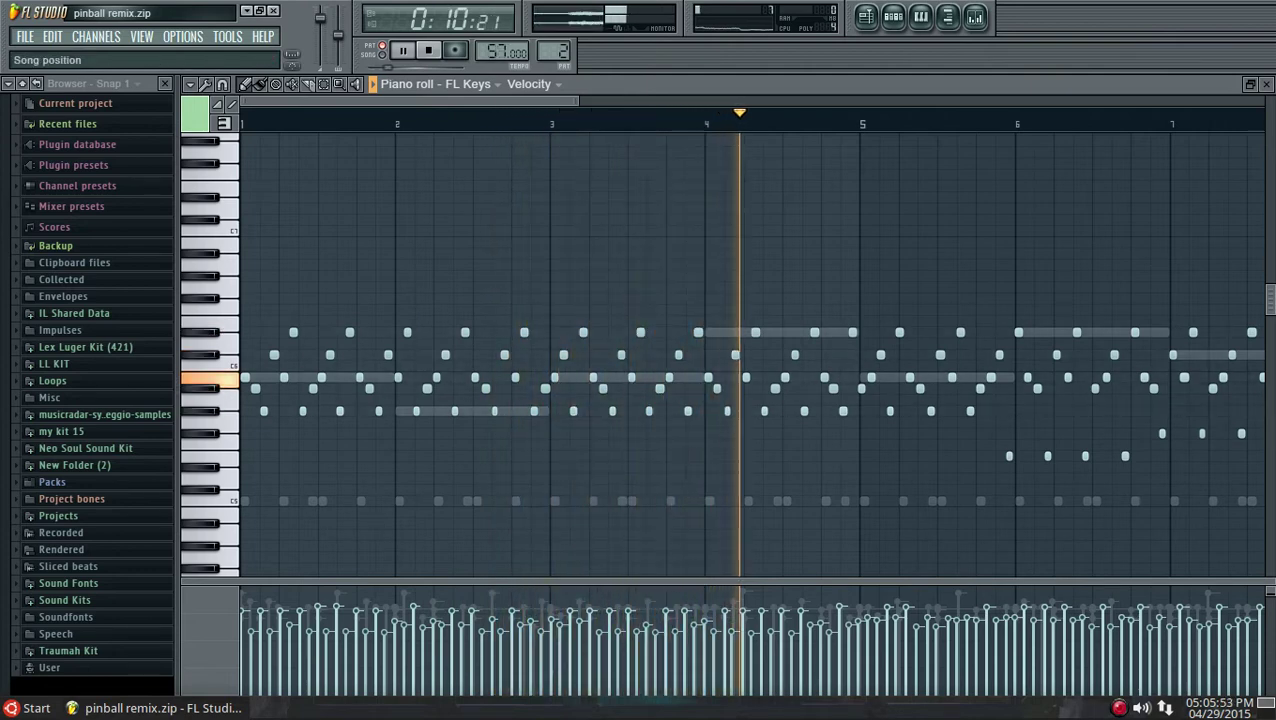
pyautogui.press('space')
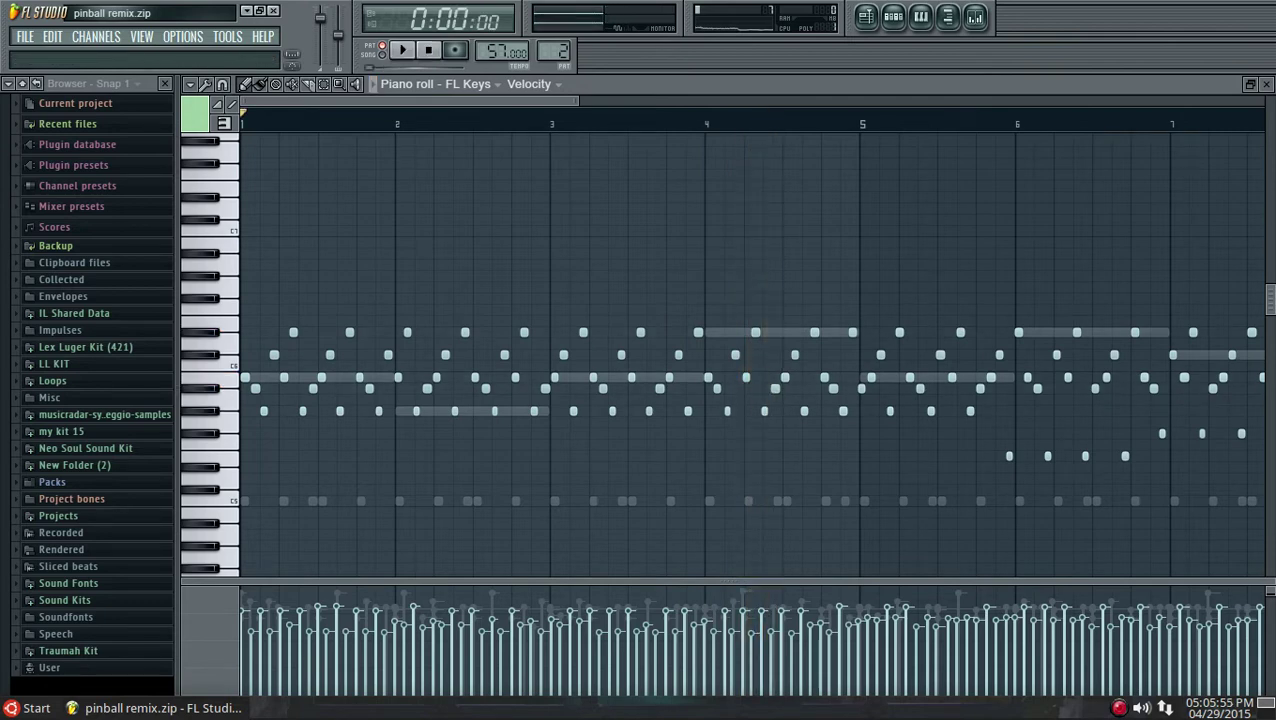
pyautogui.scroll(-1, 725, 354)
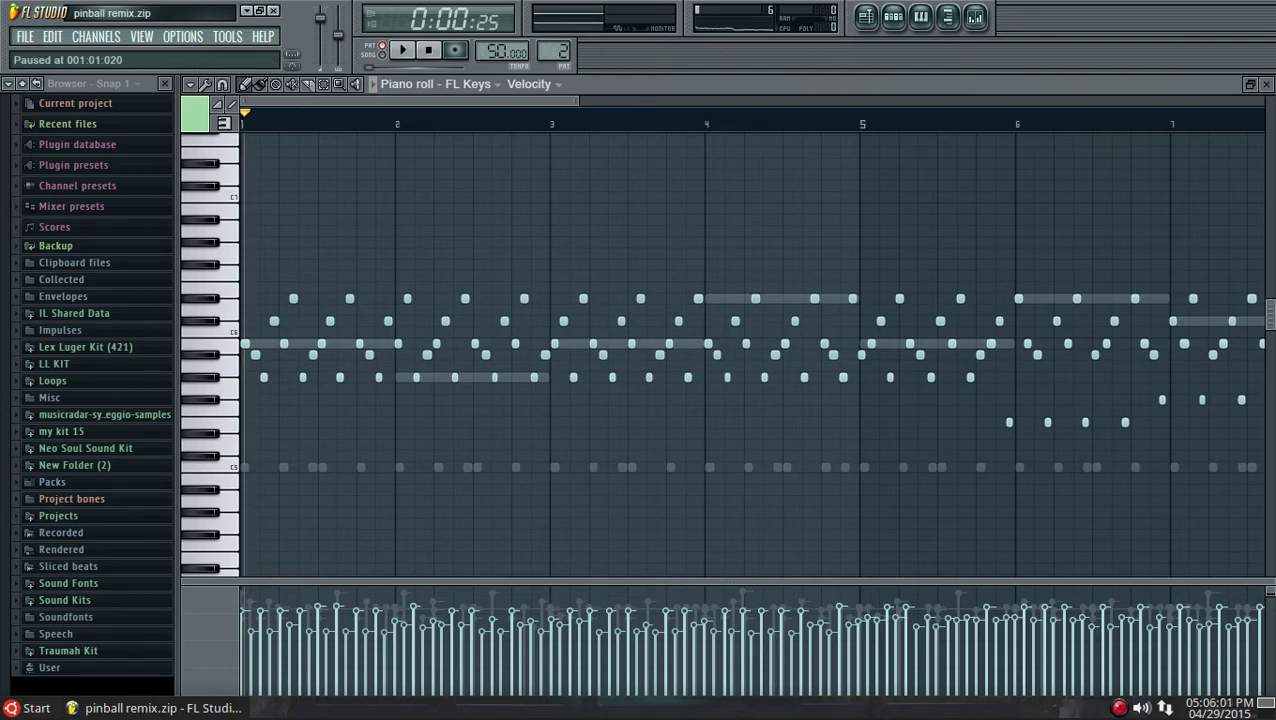
pyautogui.press('space')
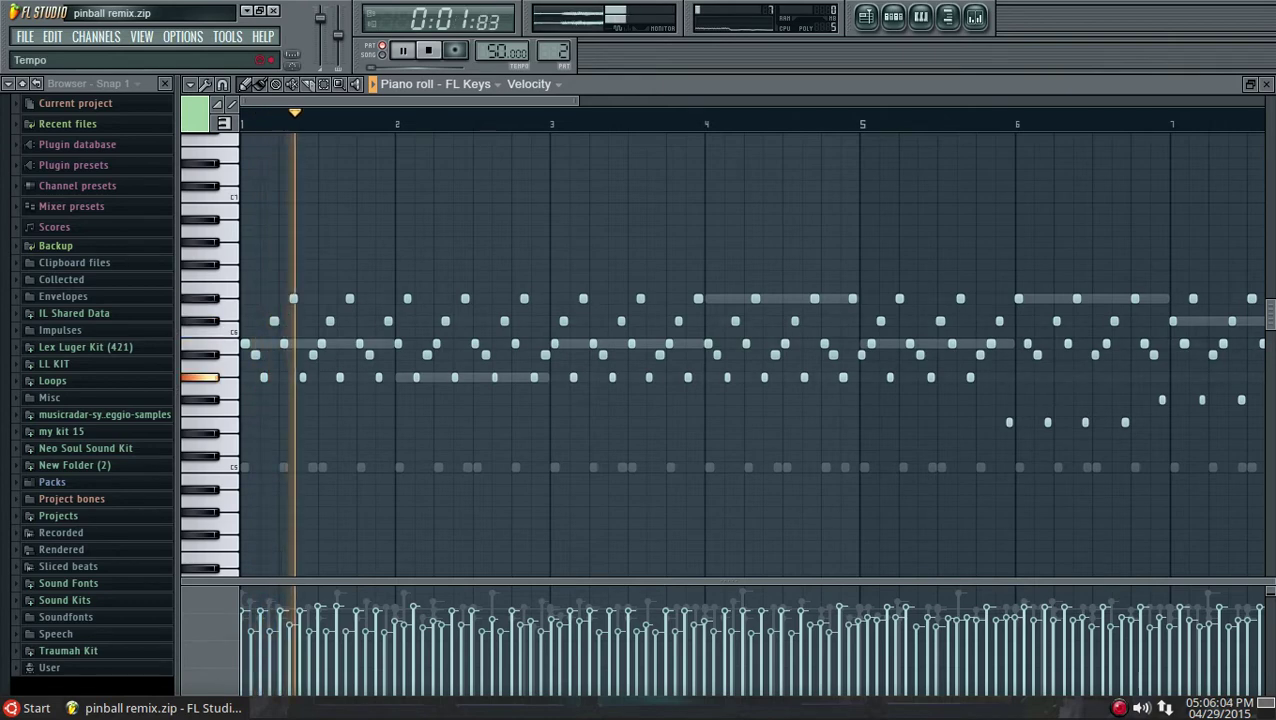
# - Slow the project tempo to 30 BPM, restart the FL Keys pattern from the beginning, and lower the system volume slightly
pyautogui.moveTo(507, 51); pyautogui.dragTo(507, 86)
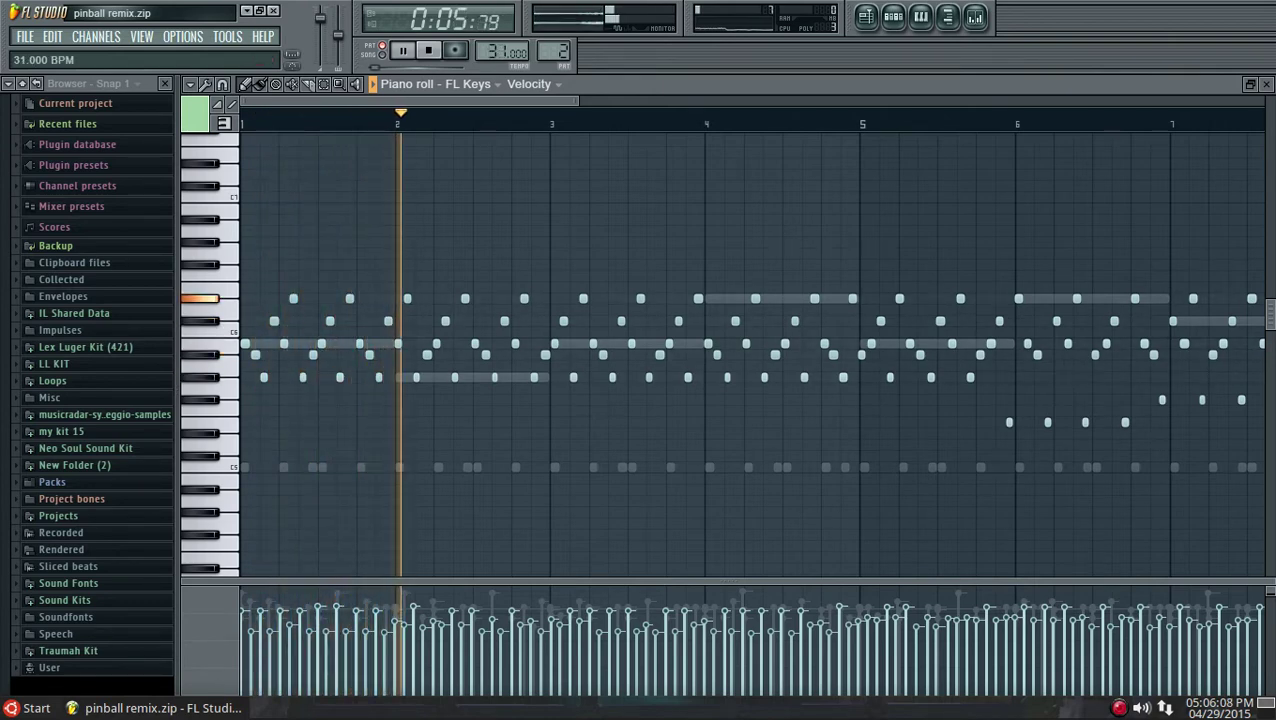
pyautogui.click(428, 50)
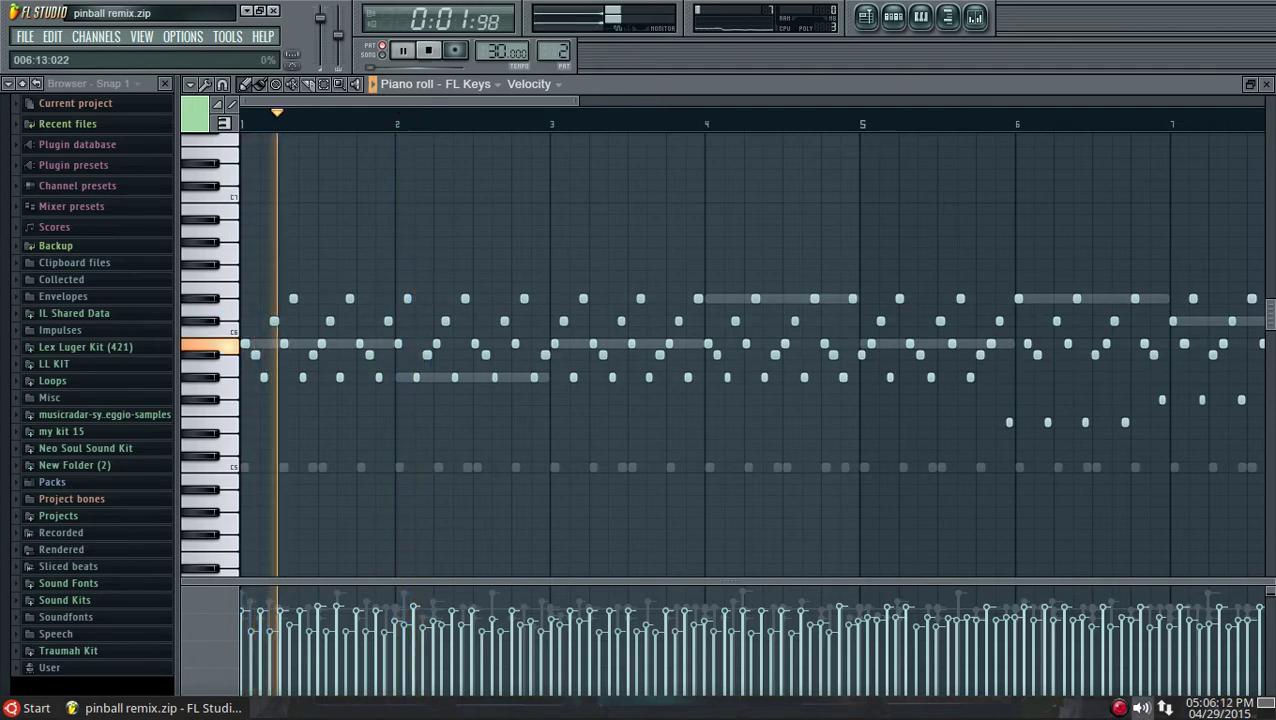
pyautogui.press('XF86AudioLowerVolume')
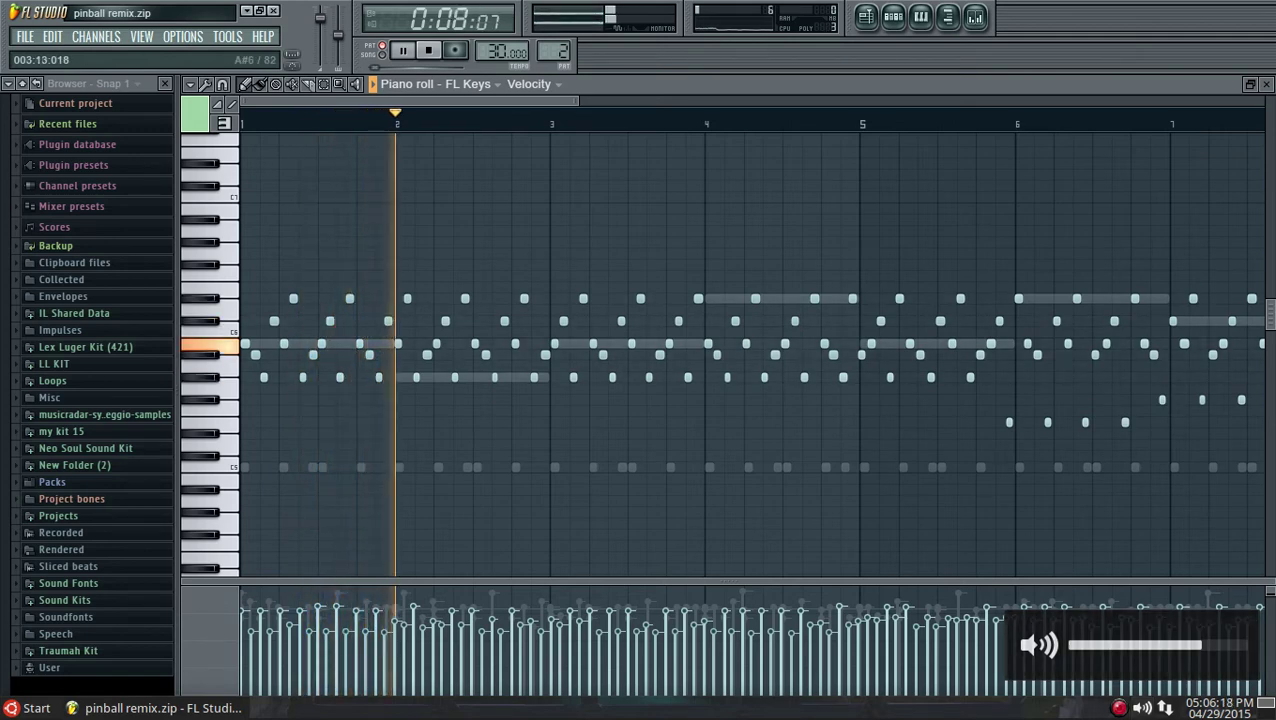
# - Examine the FL Keys notes across the pattern's bars while it plays at the slow tempo
pyautogui.scroll(-1, 568, 400)
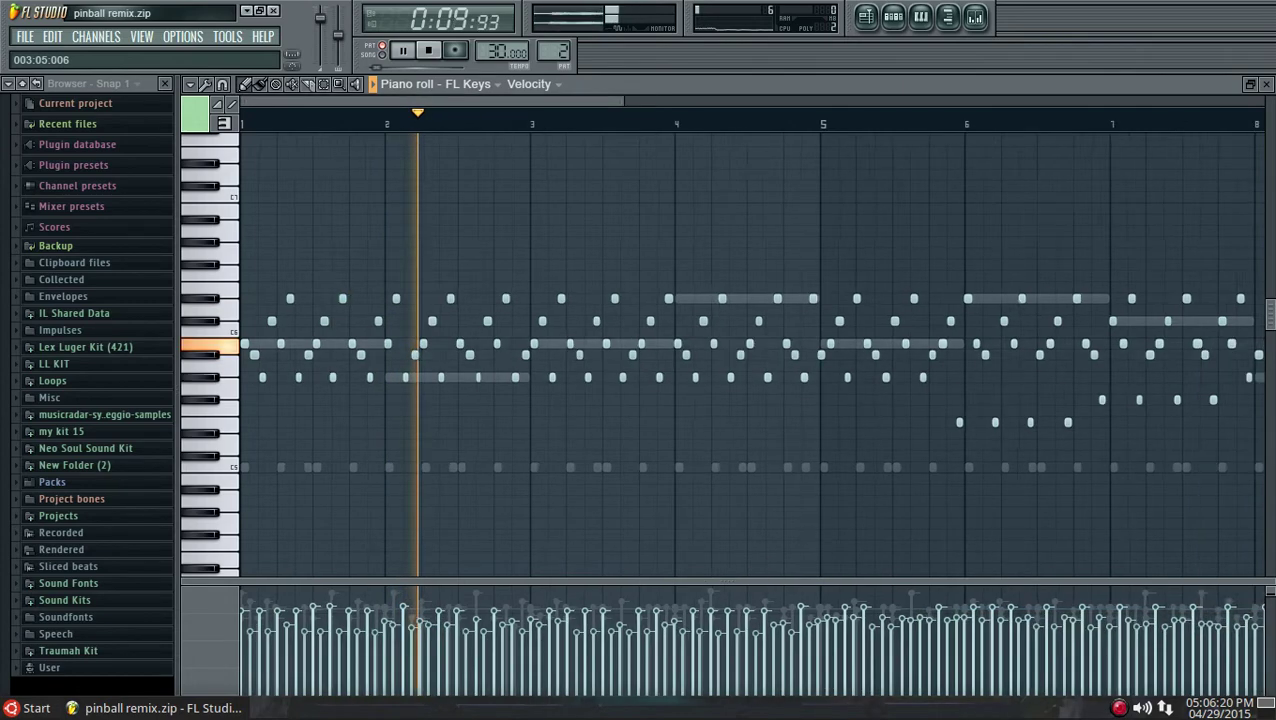
pyautogui.scroll(-2, 568, 400)
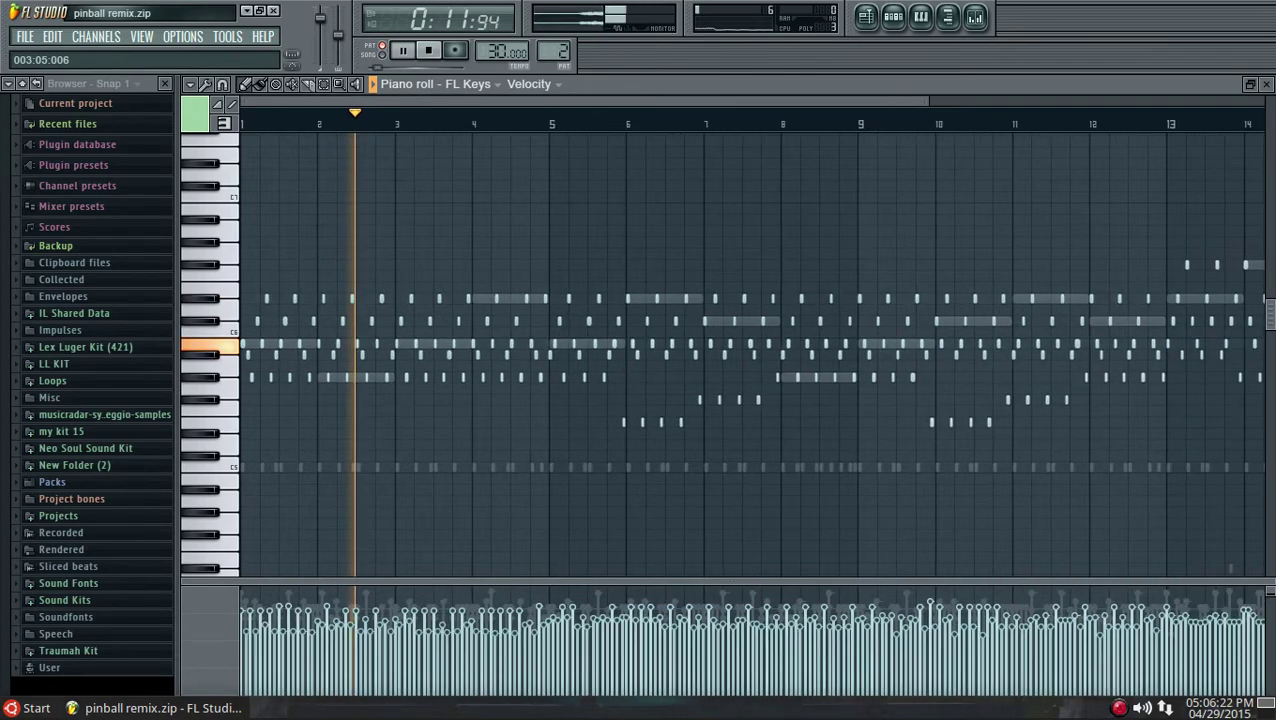
pyautogui.scroll(-1, 568, 400)
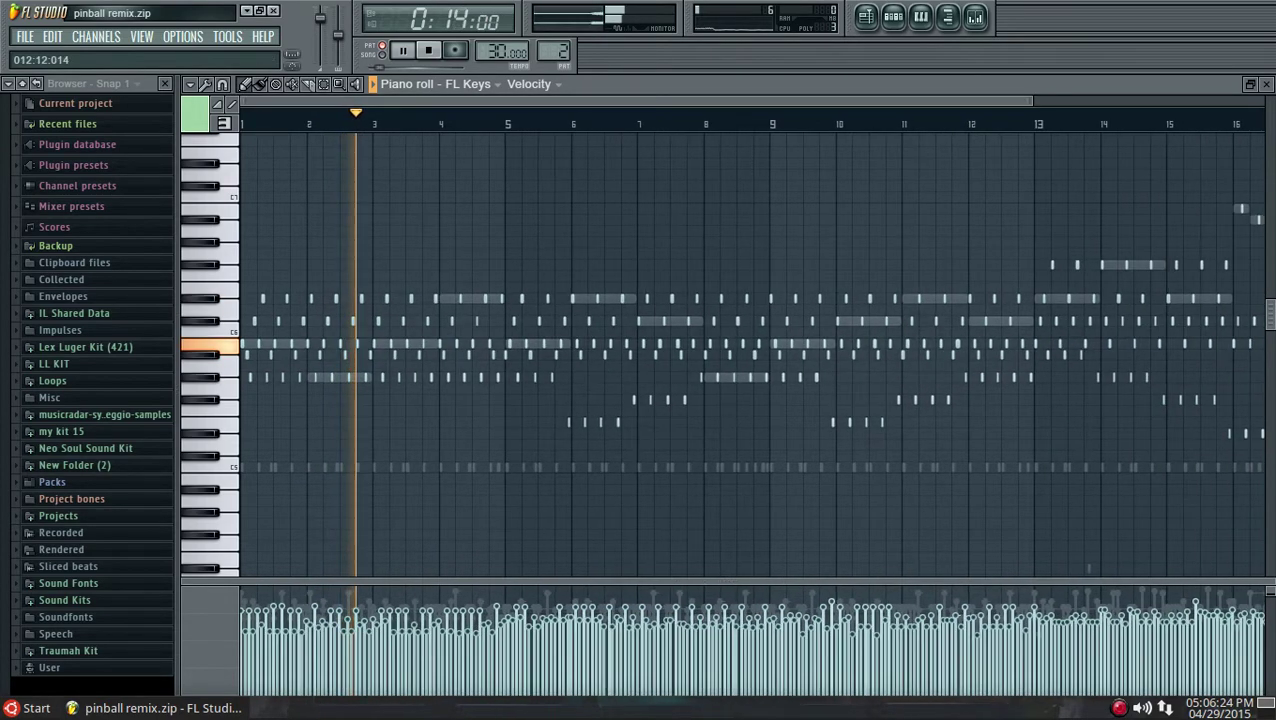
pyautogui.scroll(1, 568, 400)
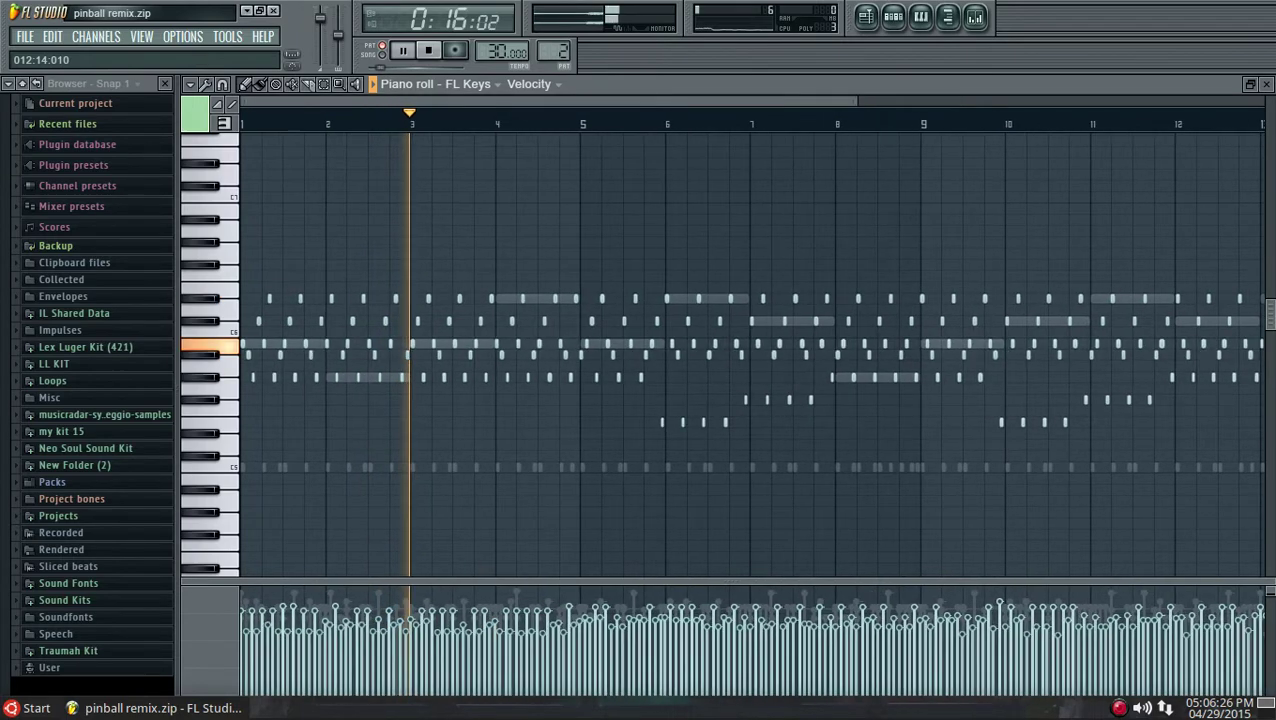
pyautogui.scroll(1, 568, 400)
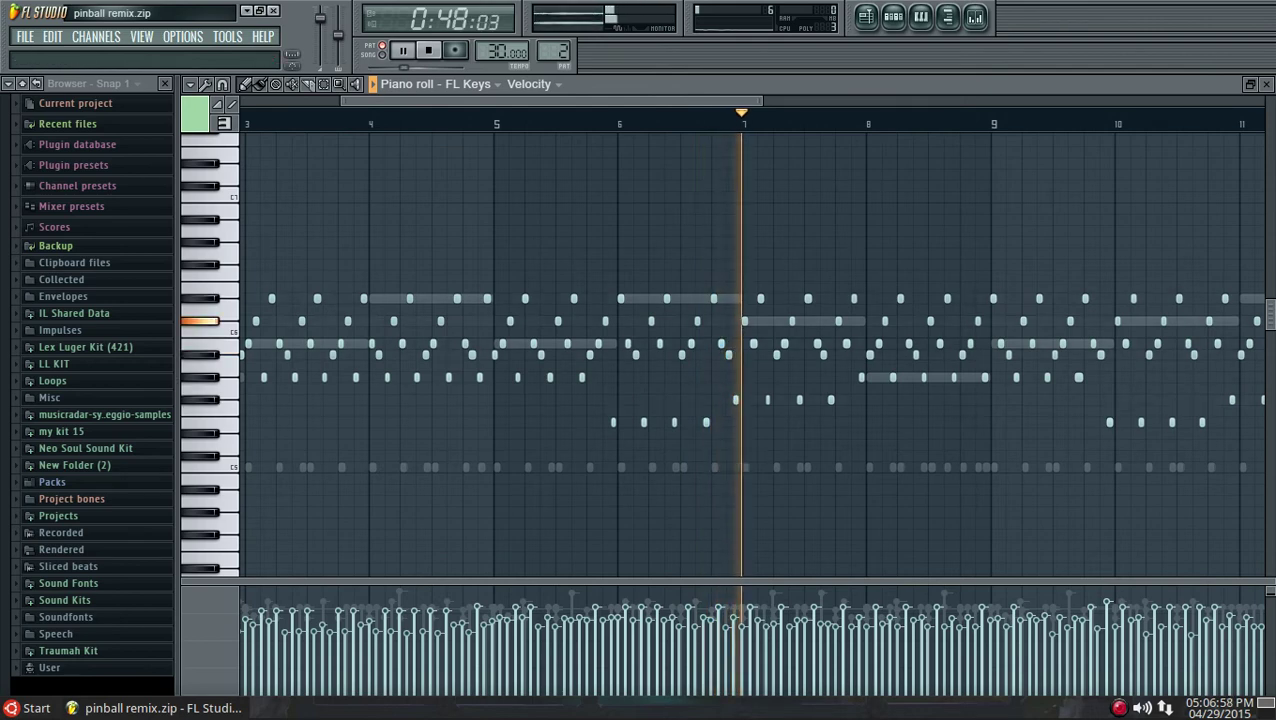
# - Turn on the metronome to hear the beat against the FL Keys part and turn it off again
pyautogui.click(183, 36)
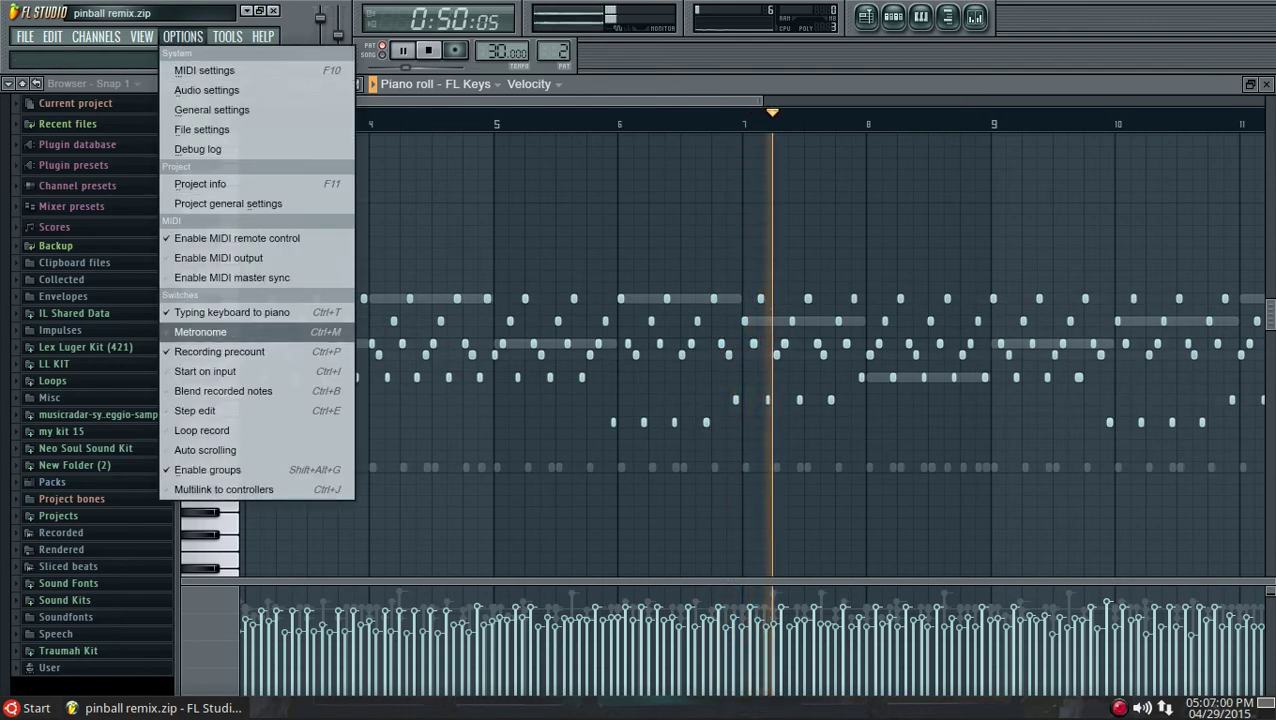
pyautogui.click(230, 331)
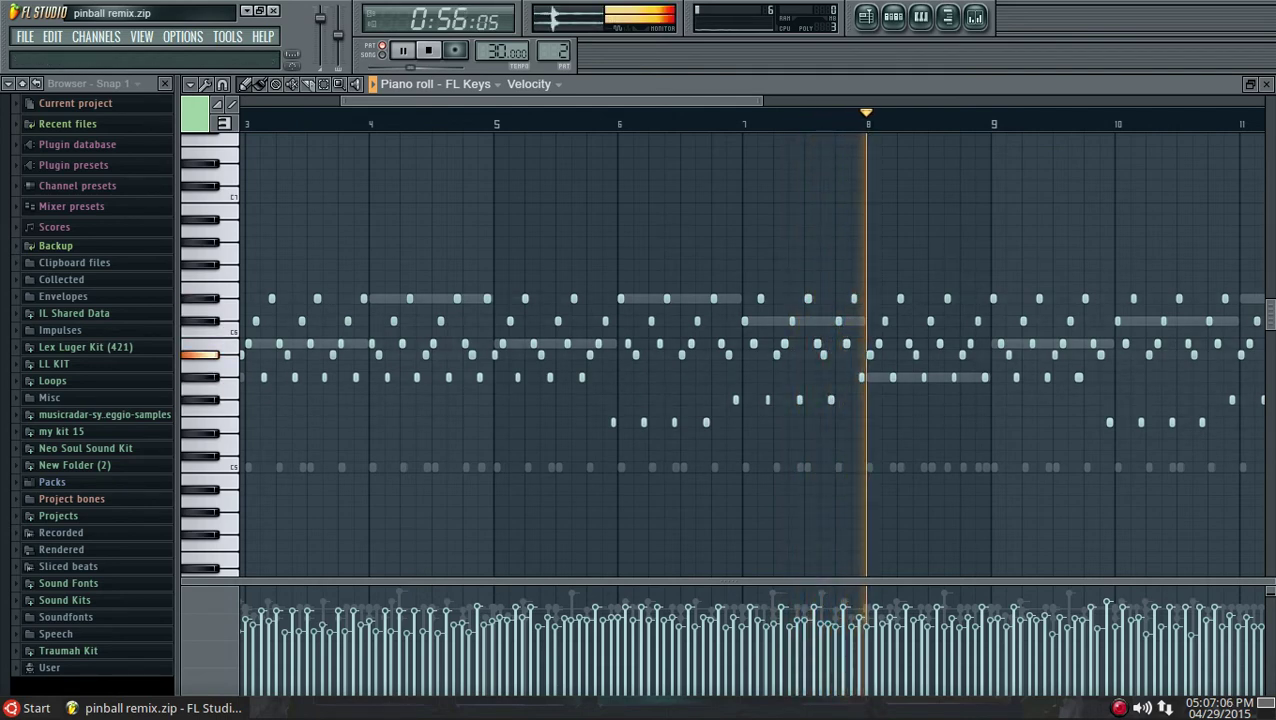
pyautogui.click(182, 36)
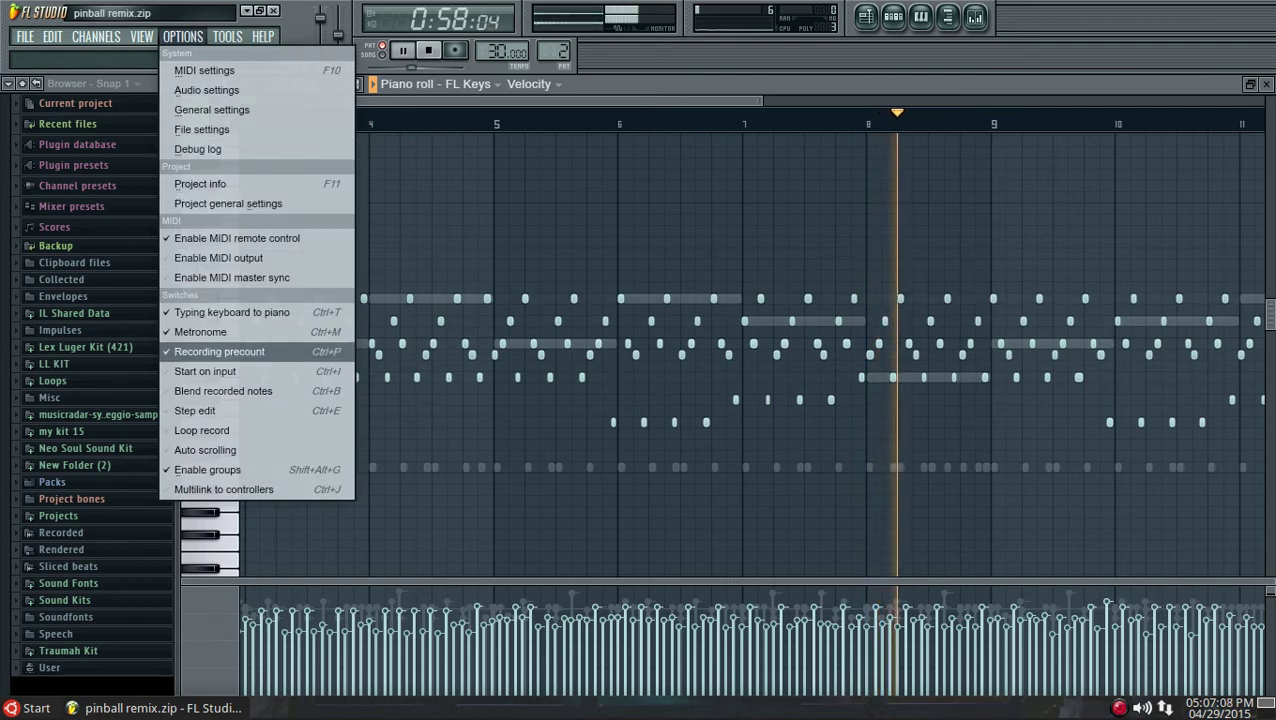
pyautogui.click(200, 331)
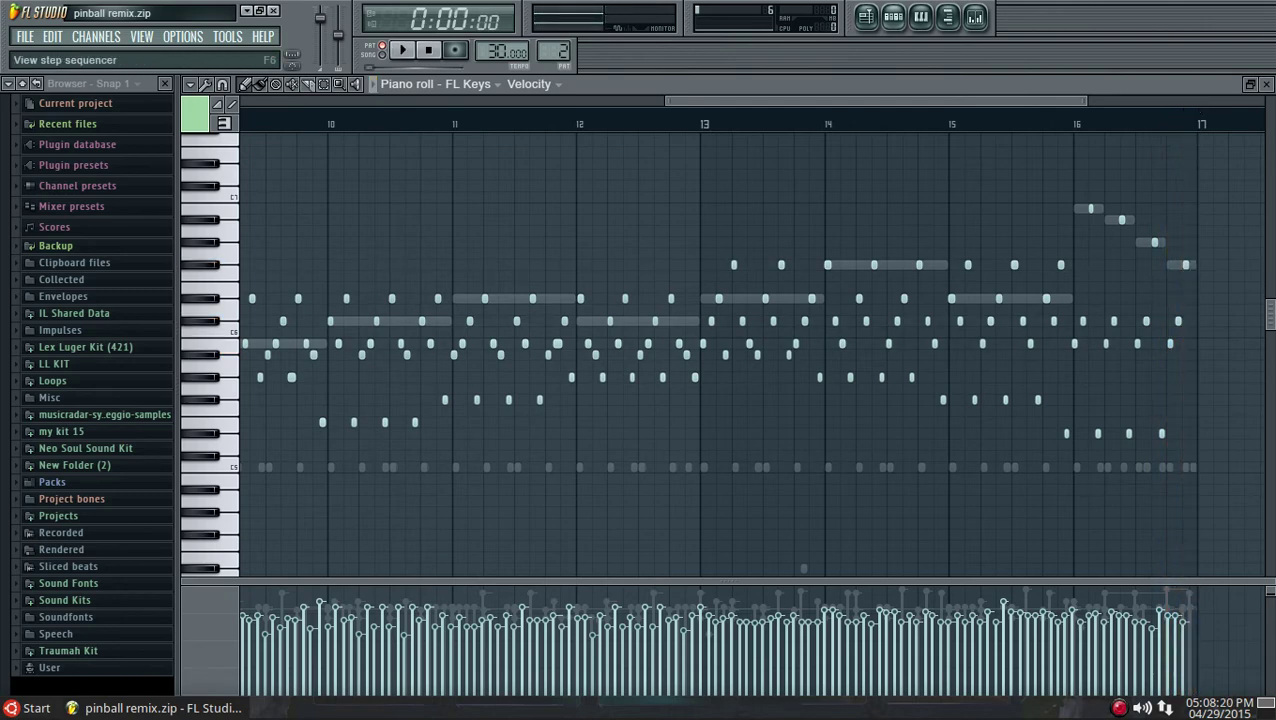
# - Solo the FL Keys #2 channel and play its part through to the end in its piano roll
pyautogui.click(891, 16)
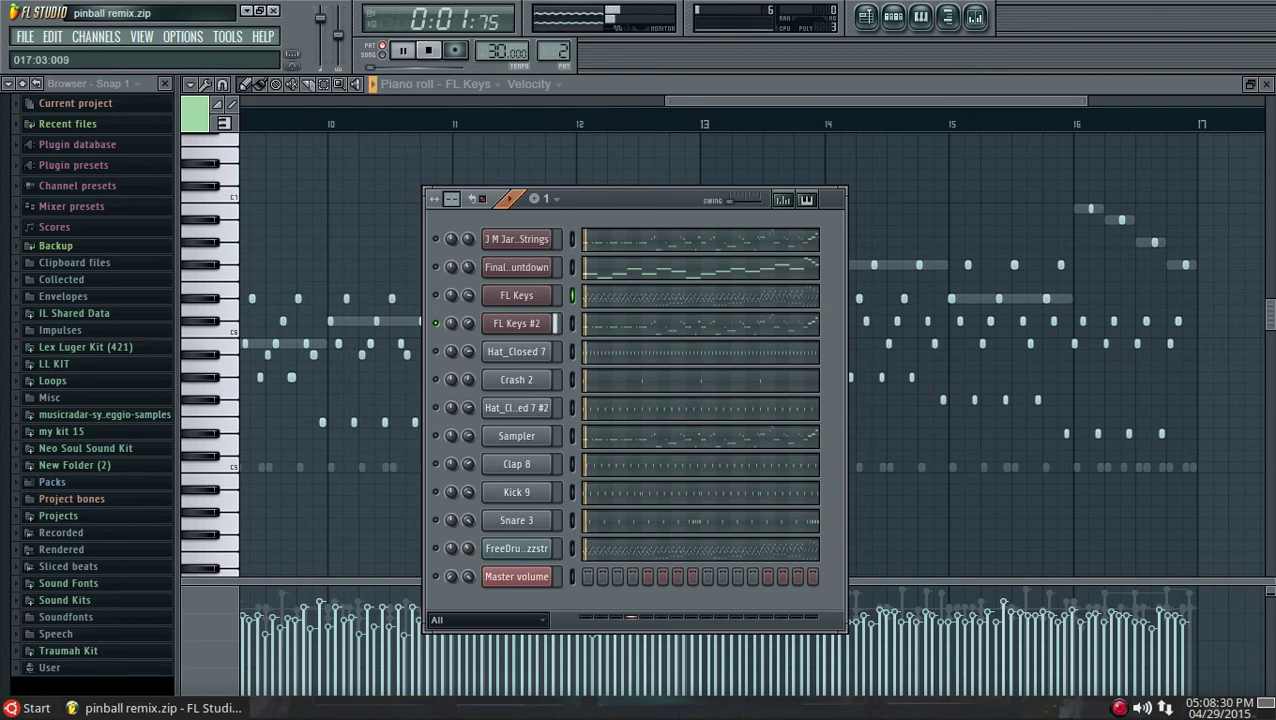
pyautogui.press('F5')
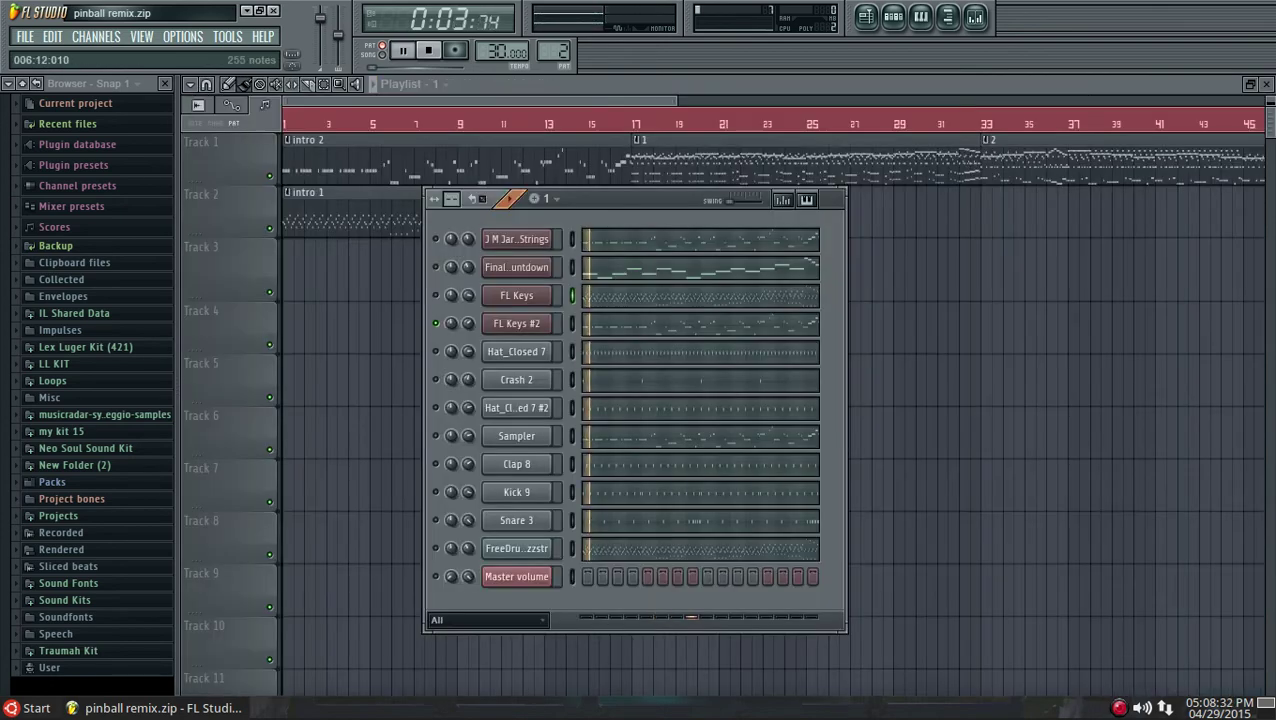
pyautogui.press('F7')
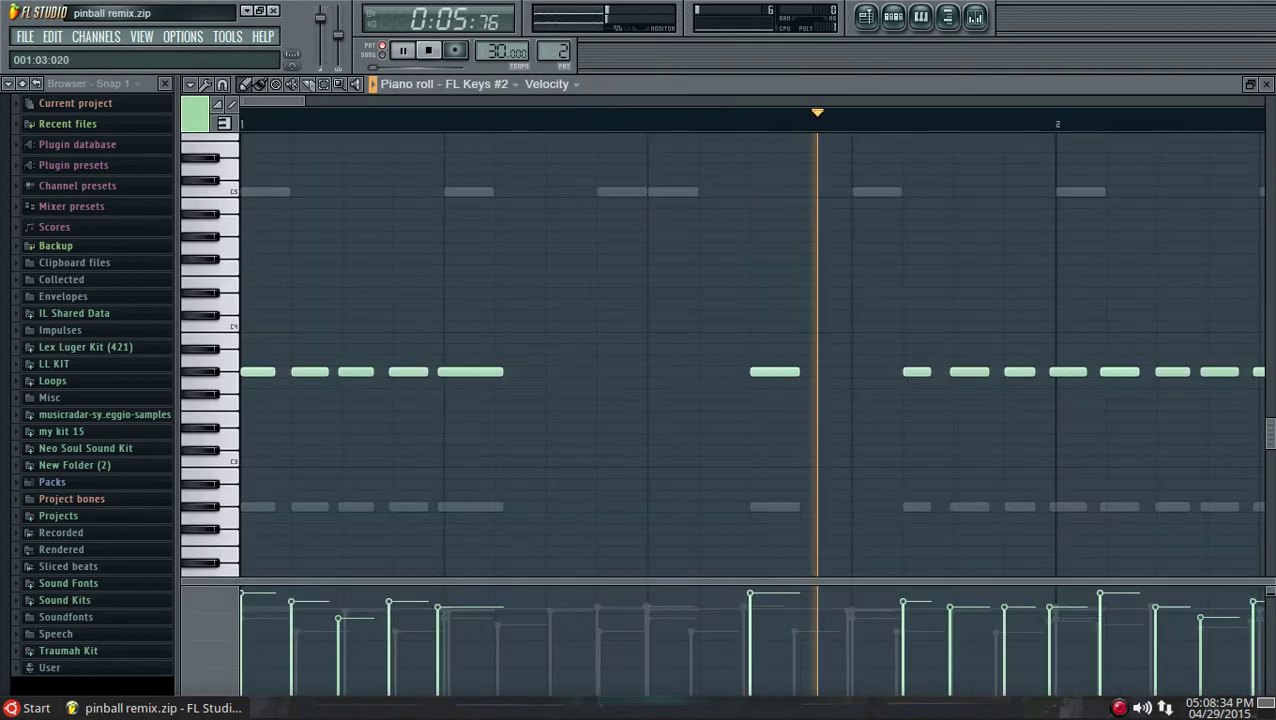
pyautogui.press('pagedown')
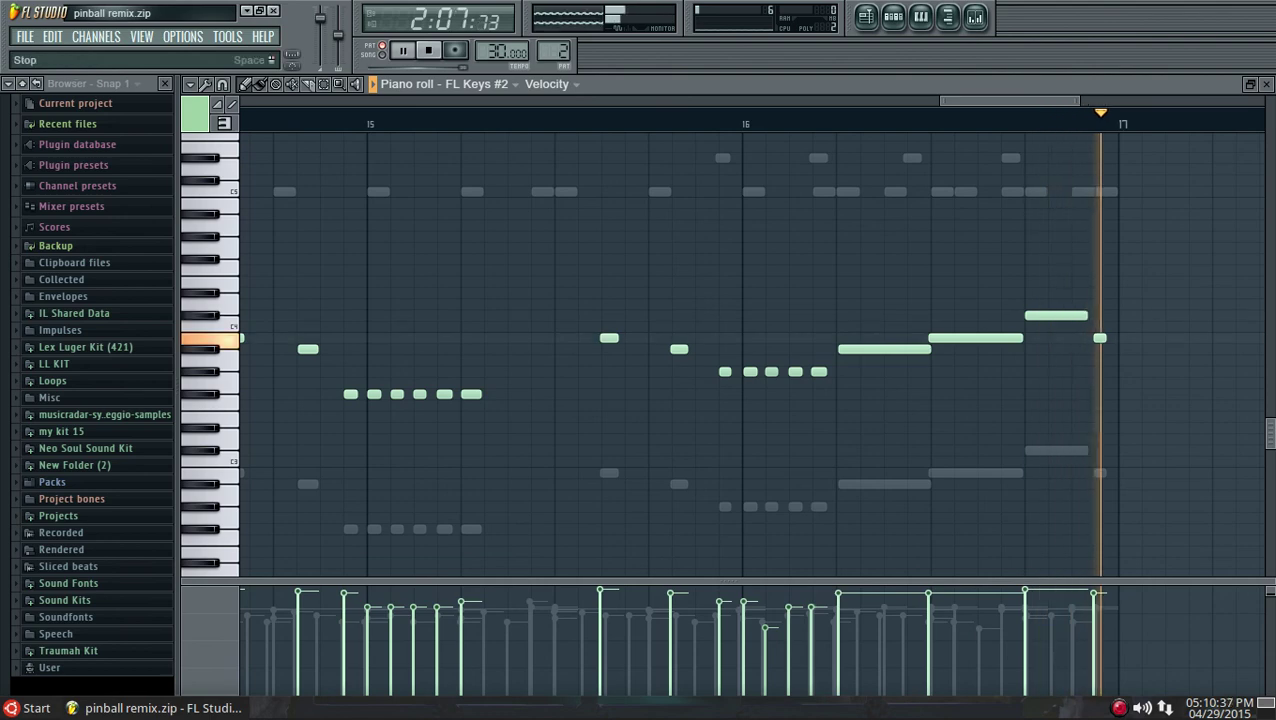
pyautogui.press('space')
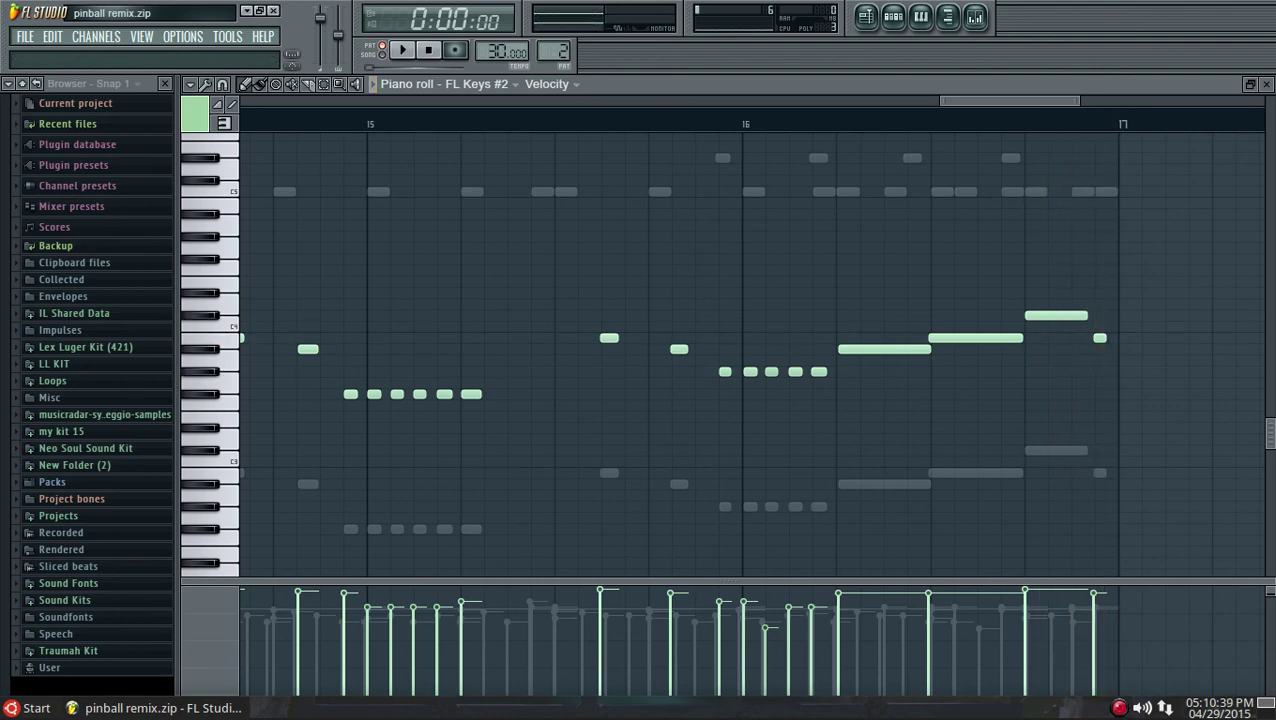
# - Close the piano roll and, with pattern 1 selected in the channel rack, solo the Sampler channel
pyautogui.click(1265, 84)
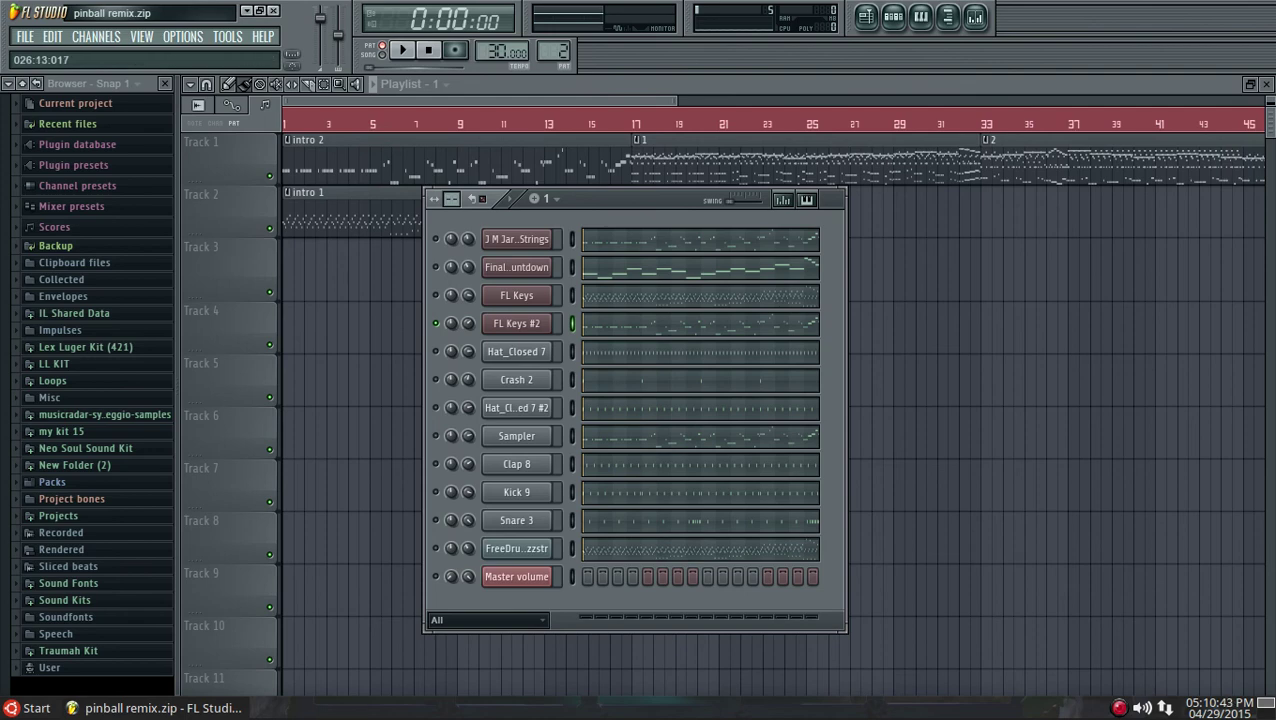
pyautogui.press('F6')
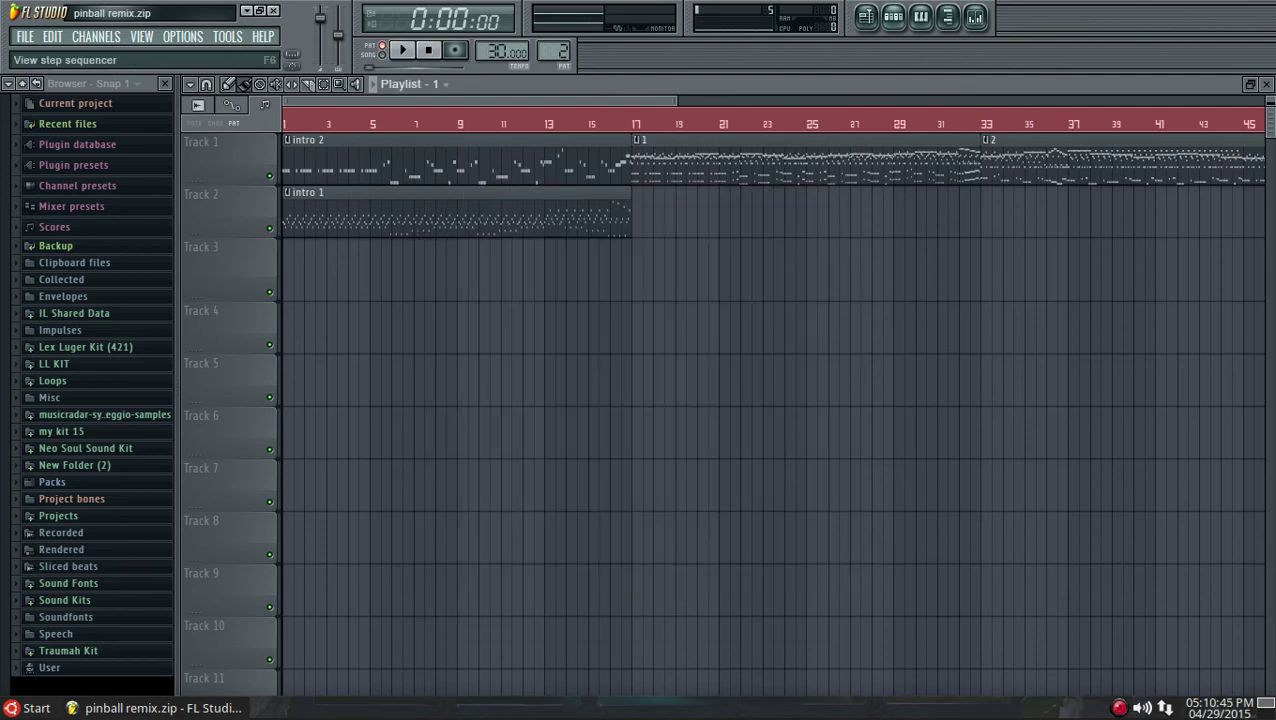
pyautogui.press('F6')
pyautogui.click(548, 198)
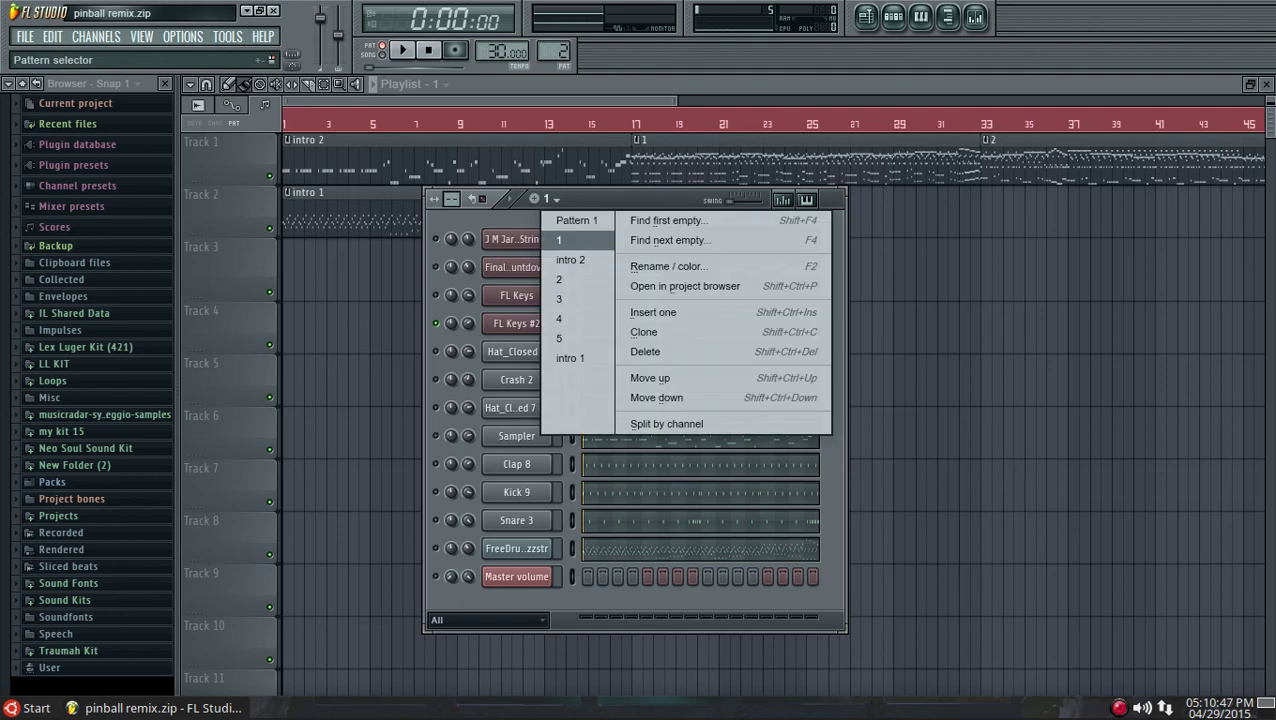
pyautogui.click(570, 240)
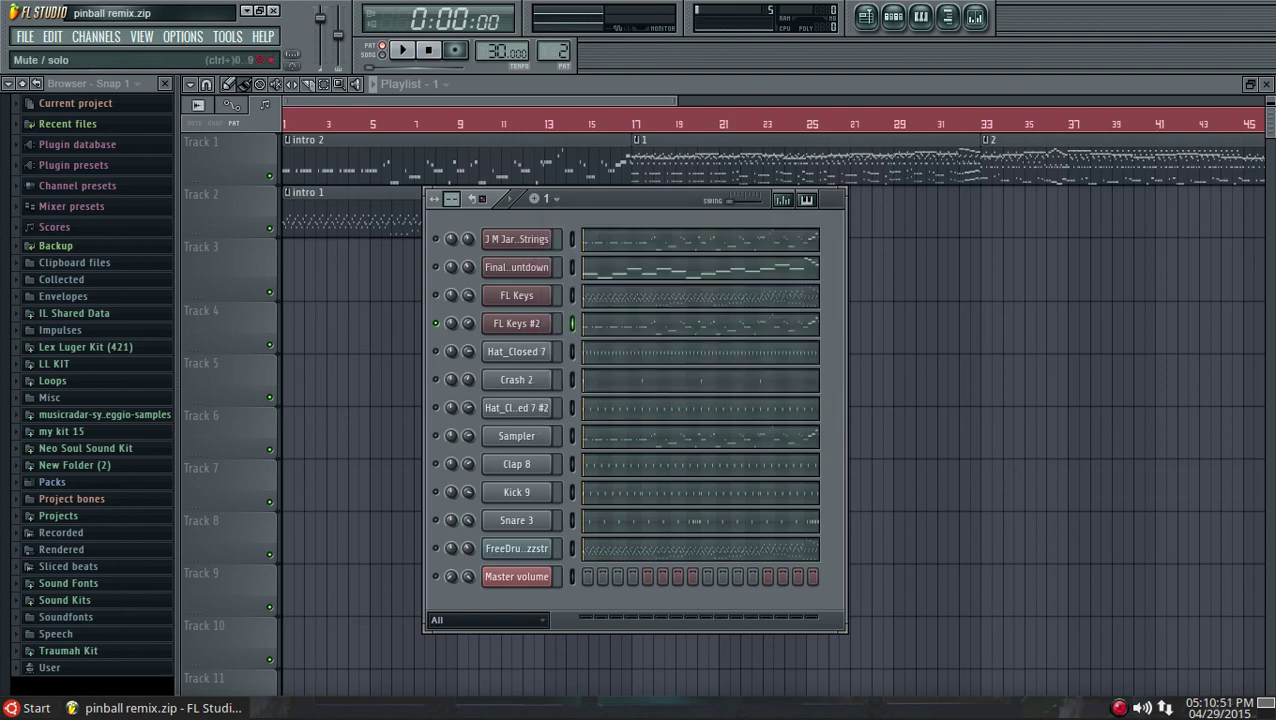
pyautogui.rightClick(435, 436)
pyautogui.press('Escape')
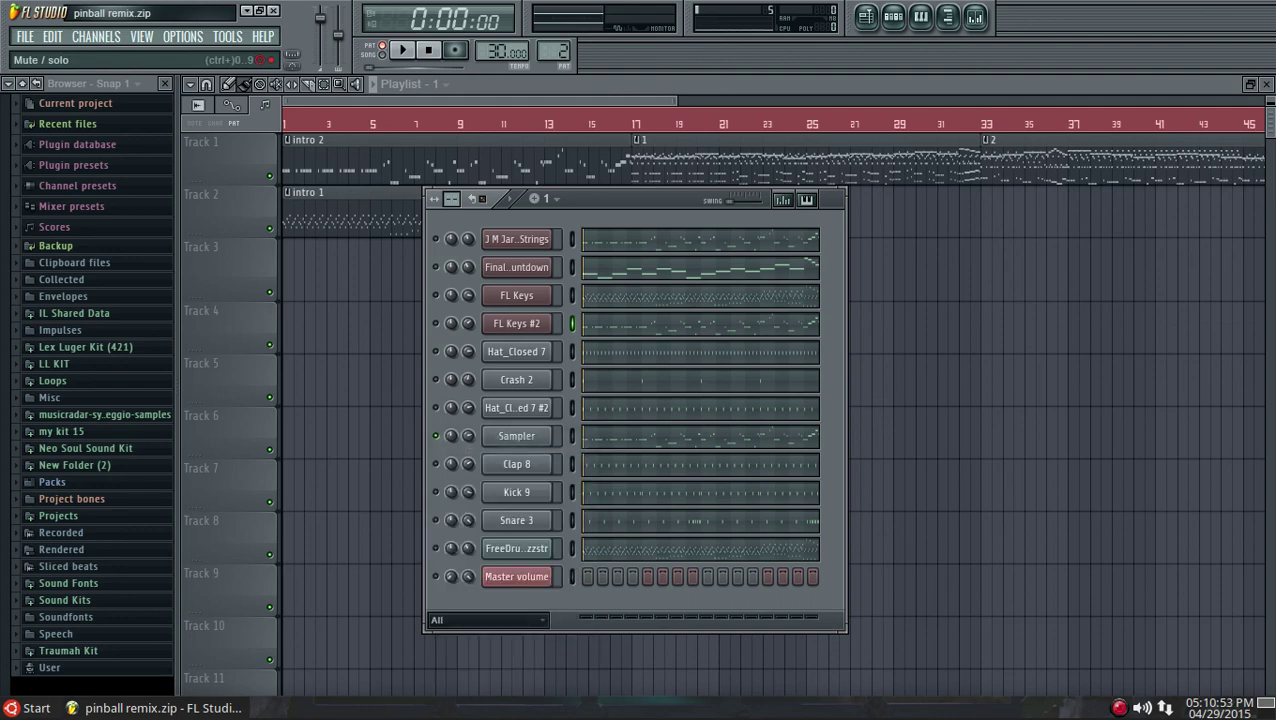